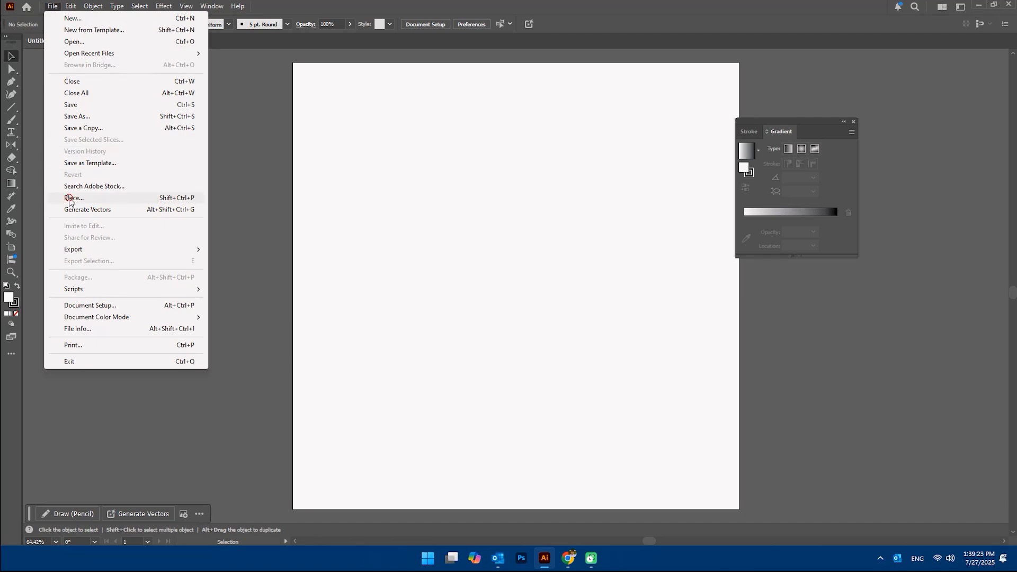
- Place the image Chanel logo-01.jpg just left of the artboard as a reference and close the floating Gradient window
{"action": "double_click", "coordinate": [633, 190]}
{"action": "left_click", "coordinate": [189, 217]}
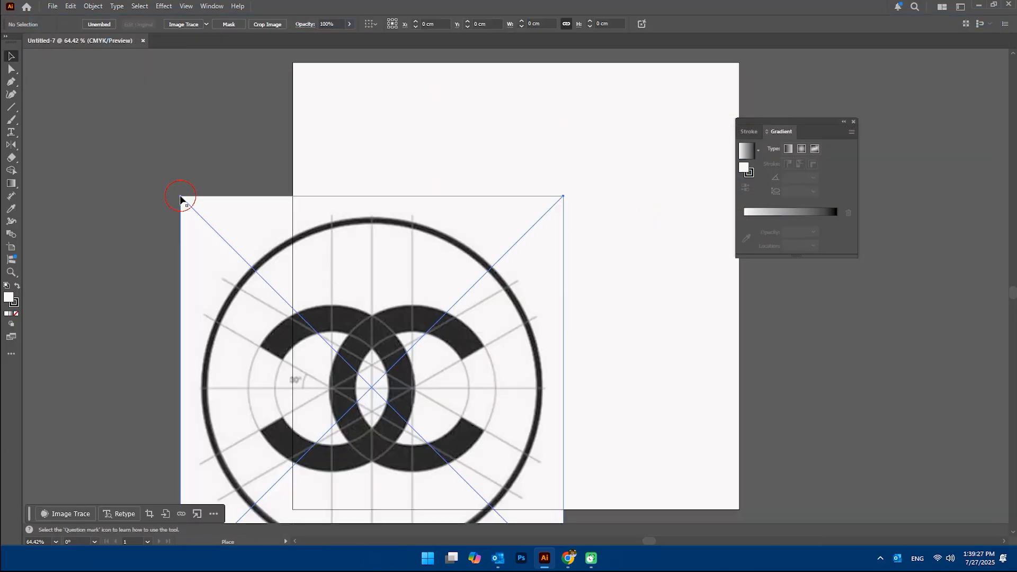
{"action": "key", "text": "ctrl+minus"}
{"action": "key", "text": "ctrl+minus"}
{"action": "left_click_drag", "start_coordinate": [467, 291], "coordinate": [299, 239]}
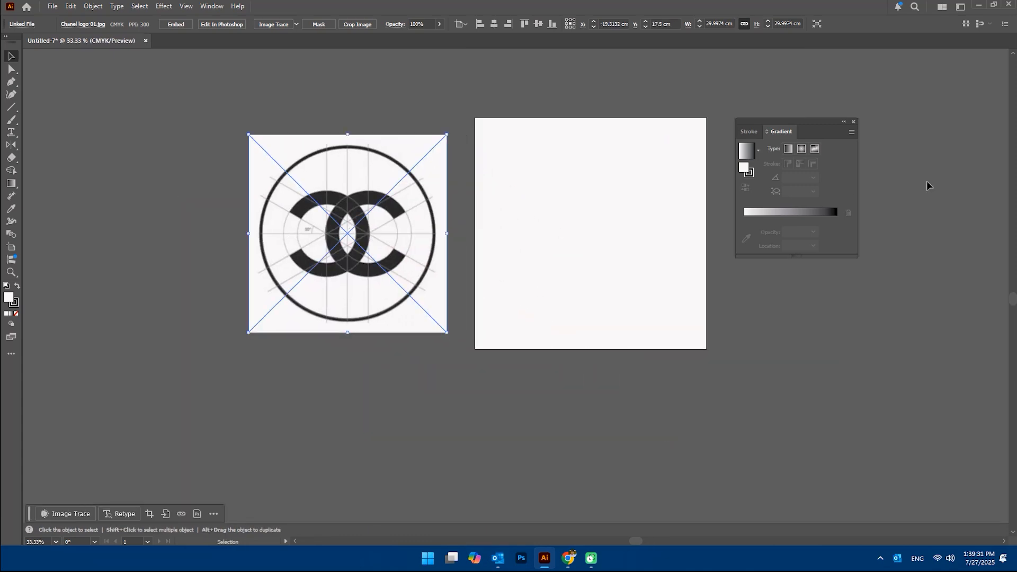
{"action": "left_click", "coordinate": [851, 124]}
- Draw a horizontal line about 30.3 cm long and centre it horizontally and vertically on the artboard
{"action": "key", "text": "z"}
{"action": "left_click_drag", "start_coordinate": [565, 217], "coordinate": [585, 263]}
{"action": "key", "text": "v"}
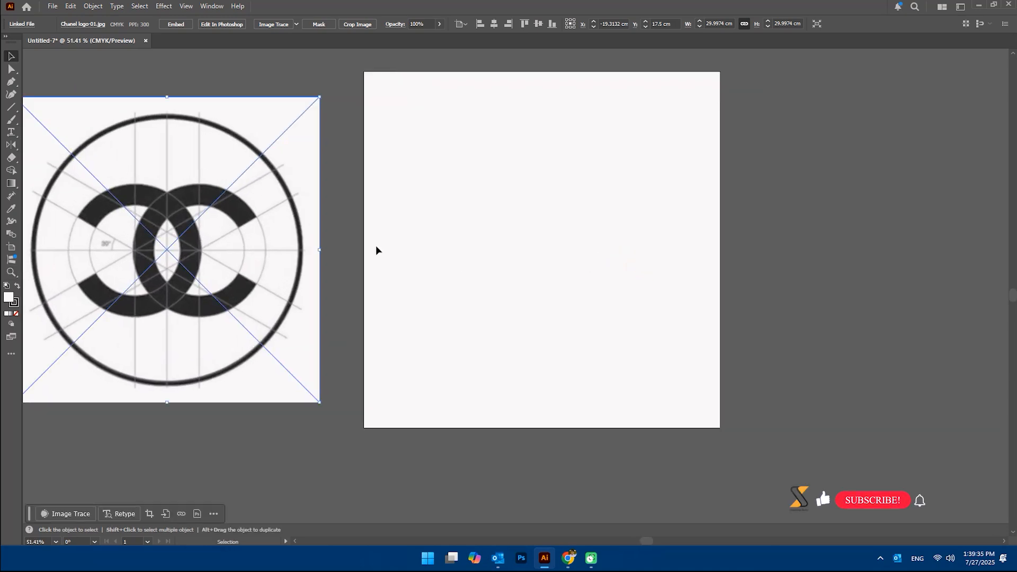
{"action": "left_click", "coordinate": [12, 108]}
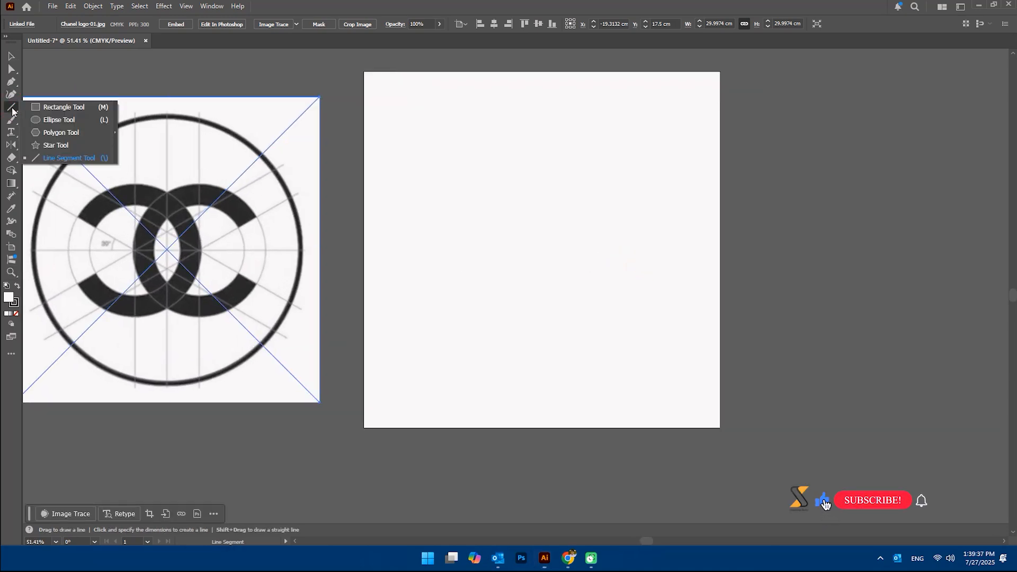
{"action": "left_click", "coordinate": [45, 156]}
{"action": "mouse_move", "coordinate": [384, 236]}
{"action": "left_mouse_down"}
{"action": "mouse_move", "coordinate": [659, 235]}
{"action": "mouse_move", "coordinate": [693, 247]}
{"action": "left_mouse_up"}
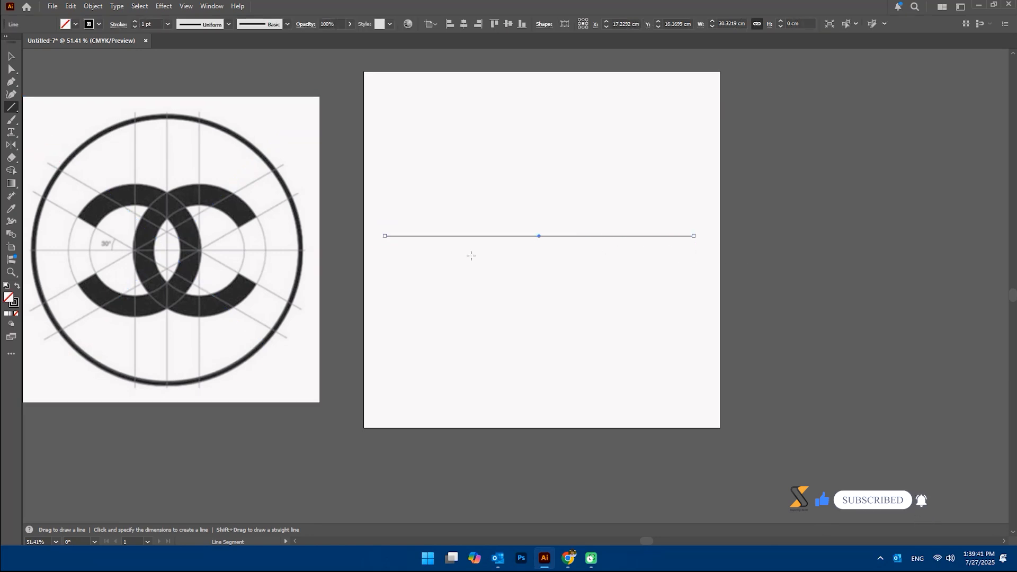
{"action": "left_click", "coordinate": [12, 57]}
{"action": "left_click", "coordinate": [464, 24]}
{"action": "left_click", "coordinate": [508, 24]}
- Create a copy of the horizontal line rotated by 90° to form a vertical centre line
{"action": "right_click", "coordinate": [577, 252]}
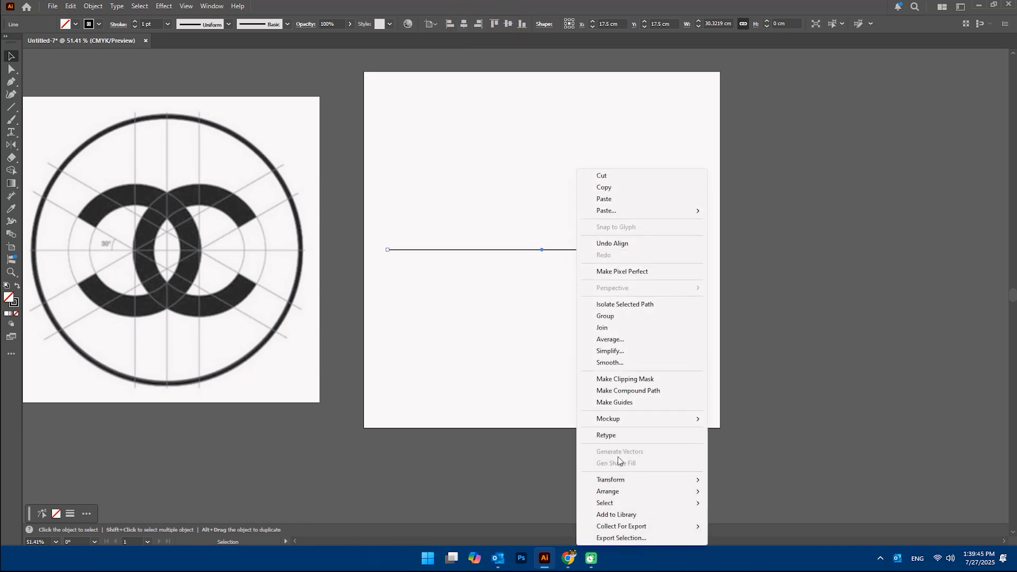
{"action": "mouse_move", "coordinate": [697, 480]}
{"action": "left_click", "coordinate": [737, 413]}
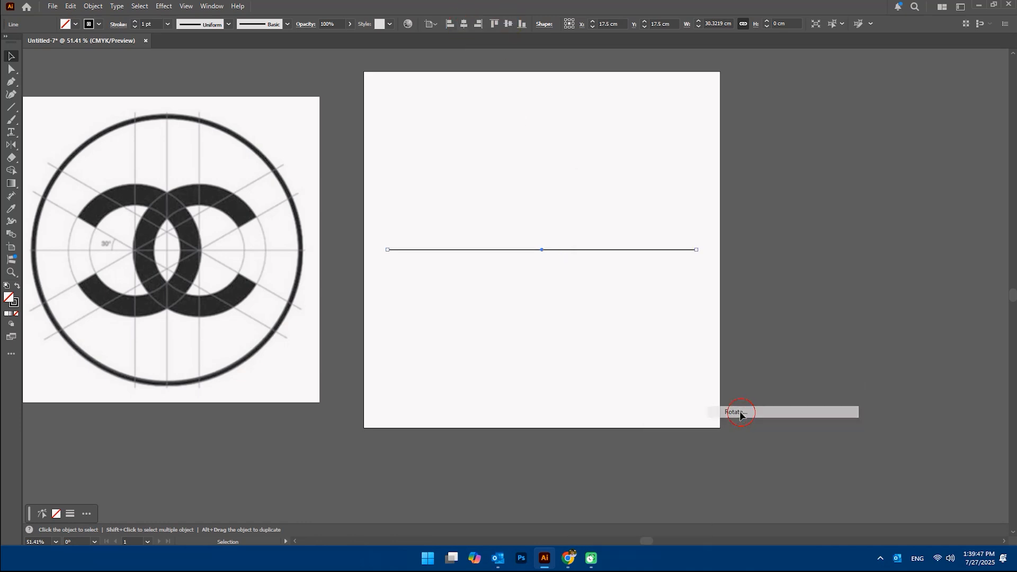
{"action": "type", "text": "90"}
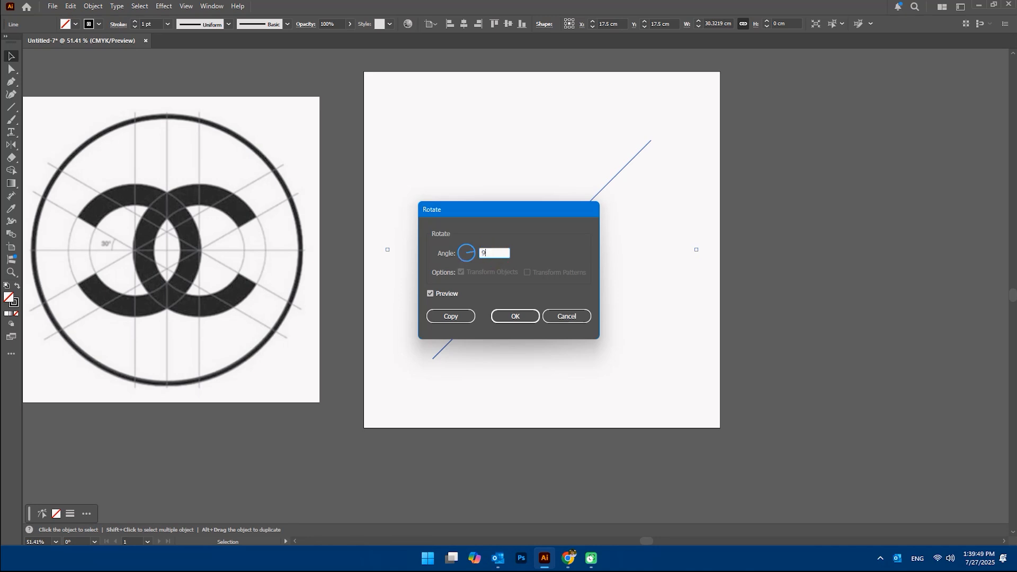
{"action": "left_click", "coordinate": [451, 317]}
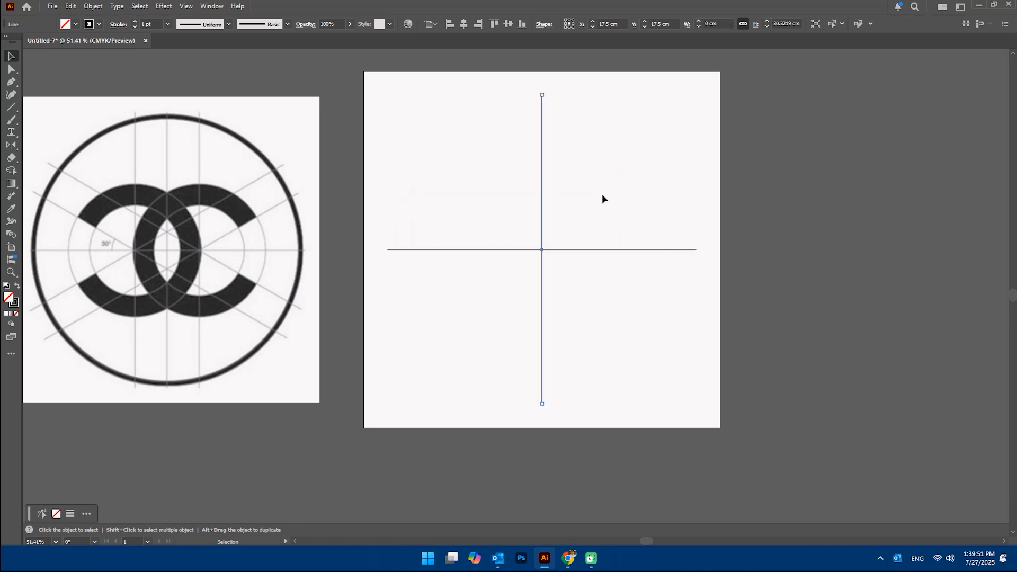
- Create a circle with the Ellipse tool, 13 cm wide and 13 cm high
{"action": "left_click", "coordinate": [12, 107]}
{"action": "left_click", "coordinate": [38, 118]}
{"action": "left_click", "coordinate": [459, 217]}
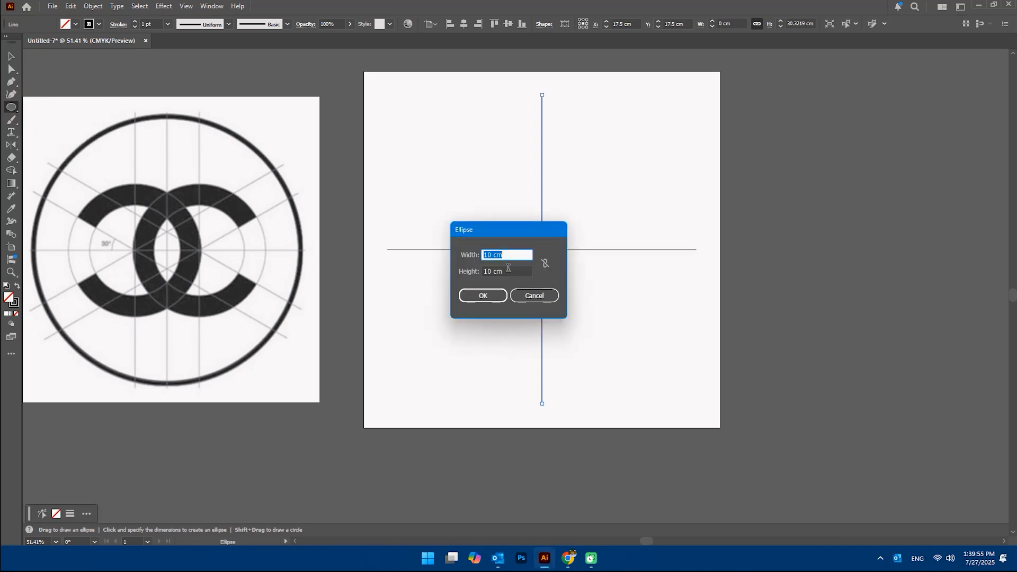
{"action": "type", "text": "13"}
{"action": "key", "text": "Tab"}
{"action": "left_click", "coordinate": [483, 296]}
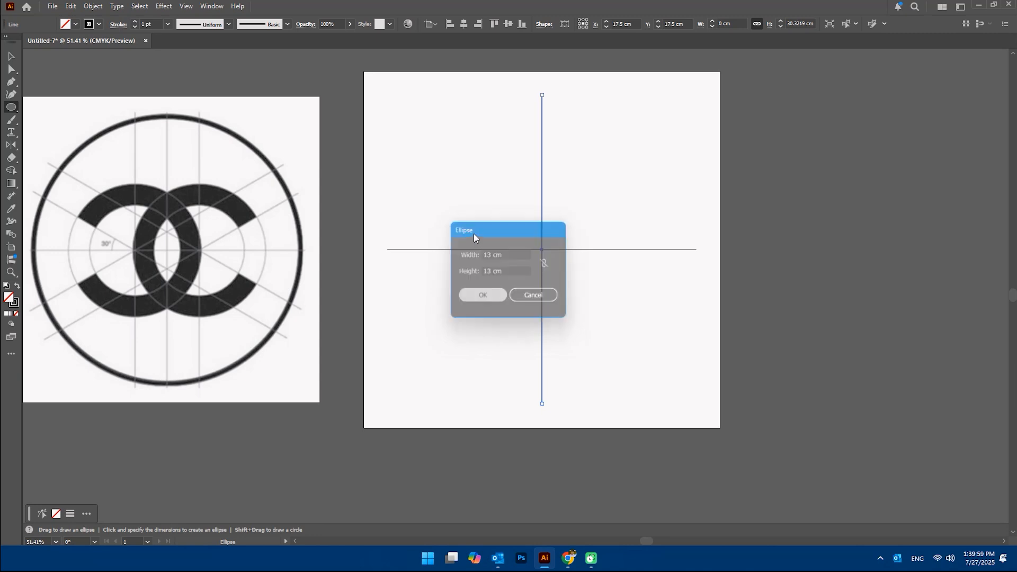
{"action": "left_click", "coordinate": [11, 56]}
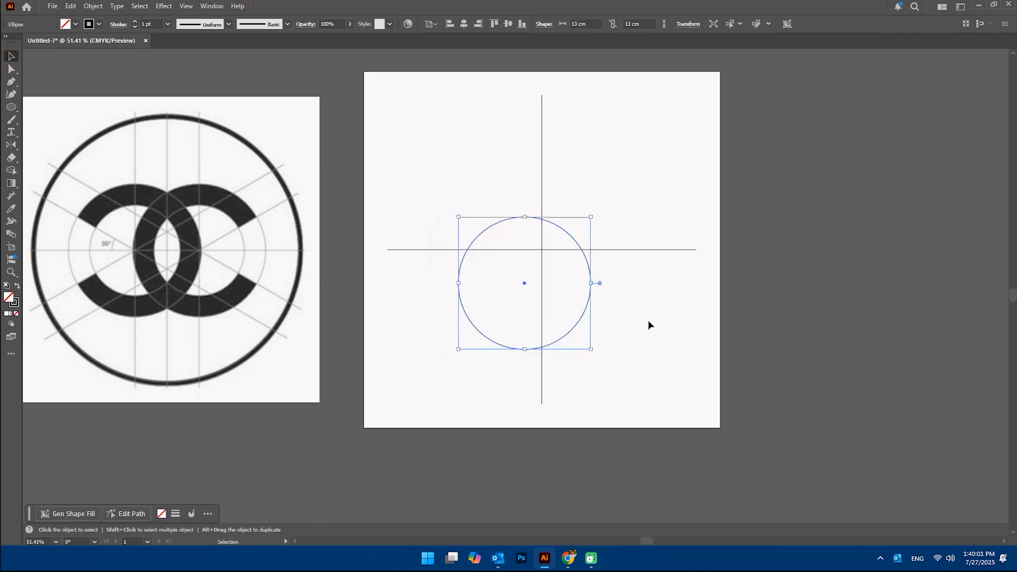
- Centre the 13 cm circle on the artboard and shift it left along the horizontal line, clear of the vertical line
{"action": "left_click_drag", "start_coordinate": [452, 183], "coordinate": [630, 310]}
{"action": "left_click", "coordinate": [509, 23]}
{"action": "left_click", "coordinate": [464, 24]}
{"action": "left_click_drag", "start_coordinate": [538, 256], "coordinate": [541, 247]}
{"action": "left_click", "coordinate": [618, 127]}
{"action": "left_click_drag", "start_coordinate": [576, 194], "coordinate": [501, 193]}
- Copy the 13 cm circle, paste it in front, and resize the copy to 6.5 cm by 6.5 cm
{"action": "left_click", "coordinate": [71, 6]}
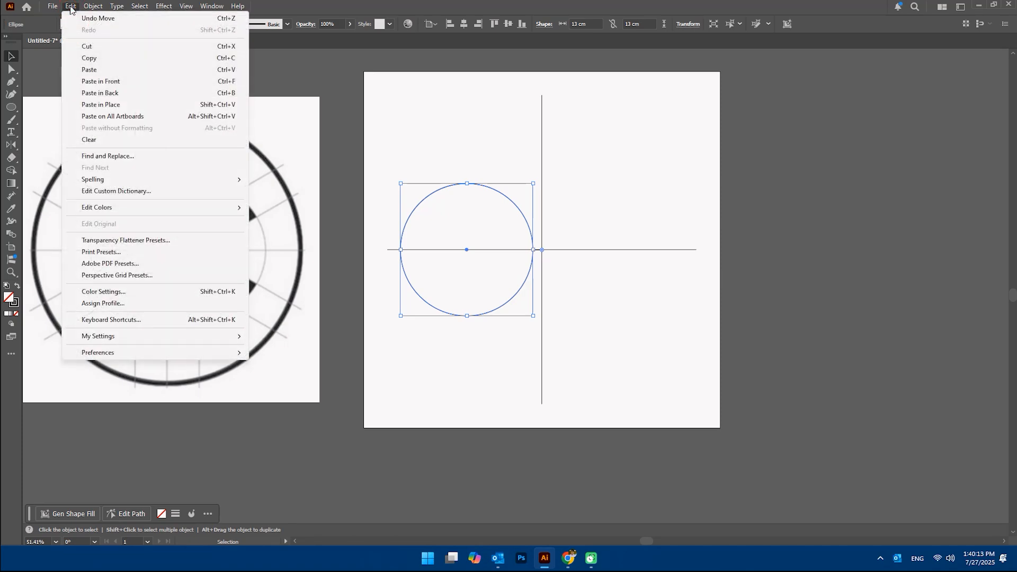
{"action": "left_click", "coordinate": [91, 57]}
{"action": "left_click", "coordinate": [71, 6]}
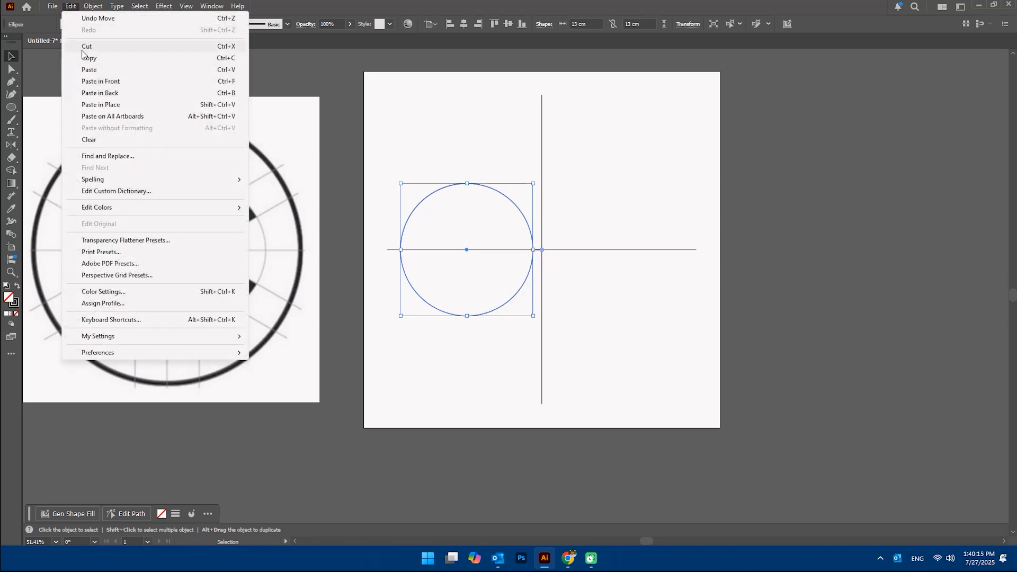
{"action": "left_click", "coordinate": [98, 81]}
{"action": "left_click", "coordinate": [591, 25]}
{"action": "type", "text": "6.5"}
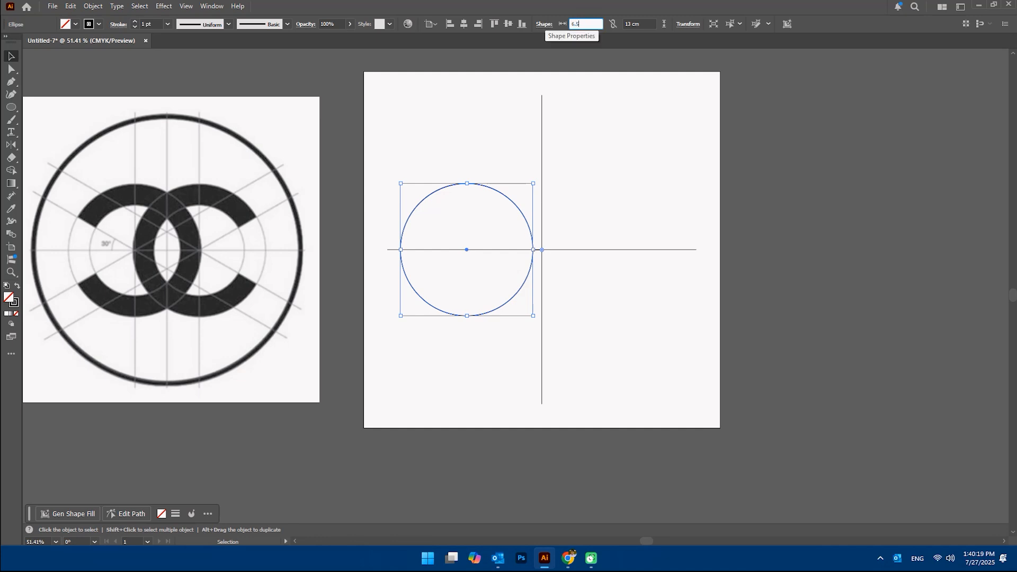
{"action": "key", "text": "Tab"}
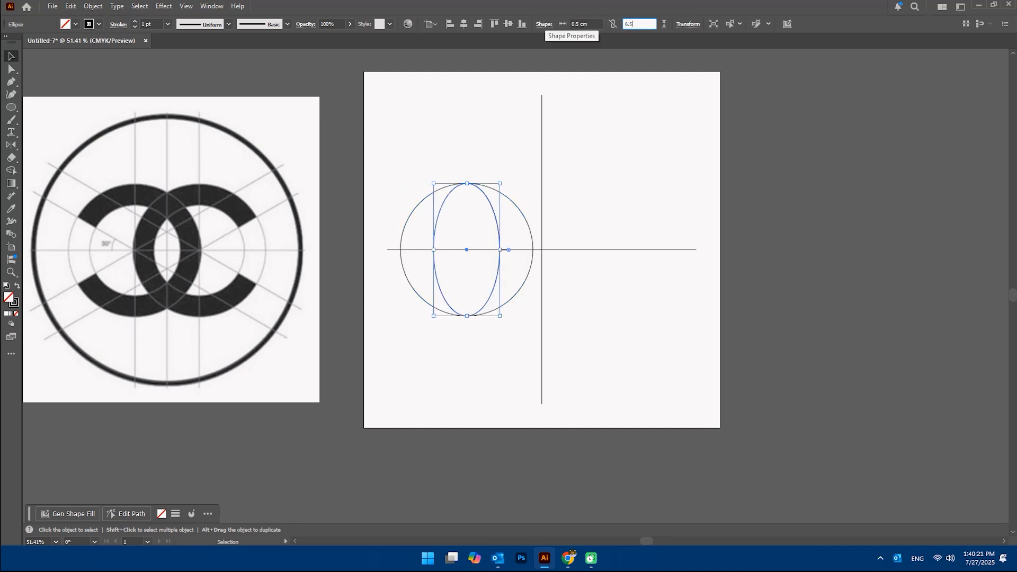
{"action": "type", "text": "6.5"}
{"action": "key", "text": "Return"}
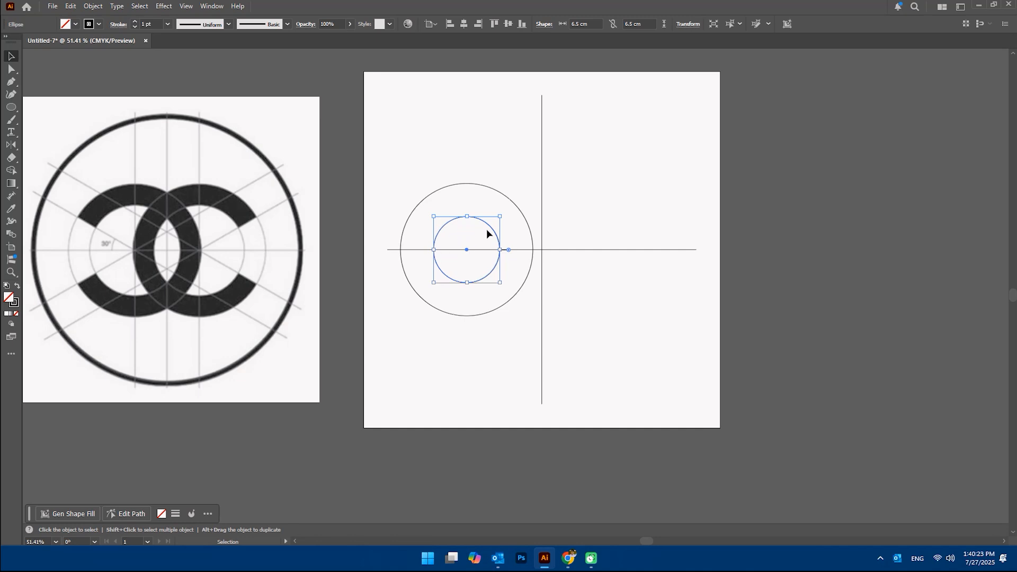
- Centre the 6.5 cm circle on the line crossing and shift the 13 cm circle until their right edges meet
{"action": "left_click_drag", "start_coordinate": [488, 227], "coordinate": [559, 209]}
{"action": "left_click", "coordinate": [599, 208]}
- Copy the 13 cm circle, paste it in front, and resize the copy to 9 cm by 9 cm
{"action": "left_click", "coordinate": [71, 6]}
{"action": "left_click", "coordinate": [70, 7]}
{"action": "left_click", "coordinate": [70, 7]}
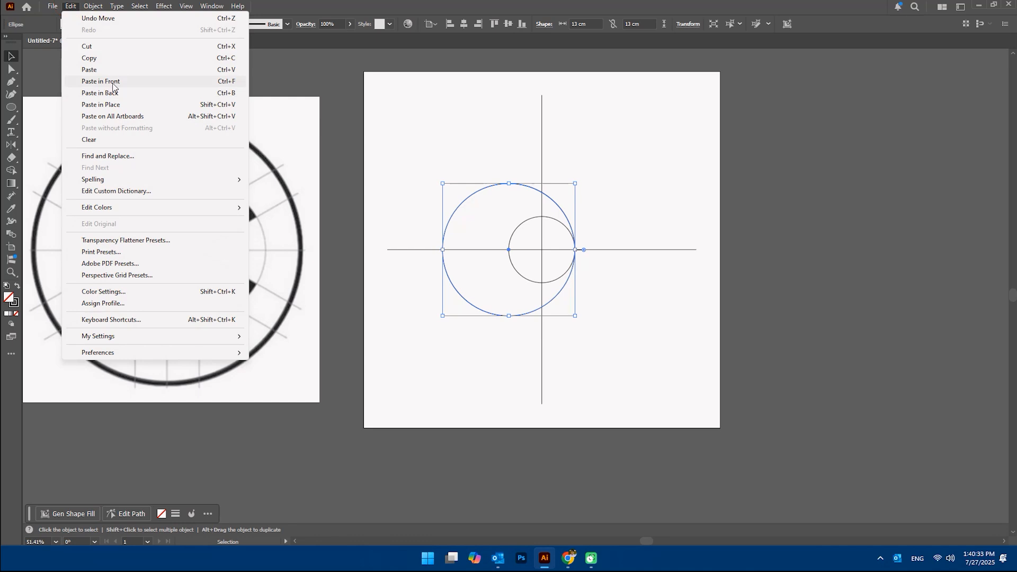
{"action": "left_click", "coordinate": [113, 82]}
{"action": "left_click", "coordinate": [593, 24]}
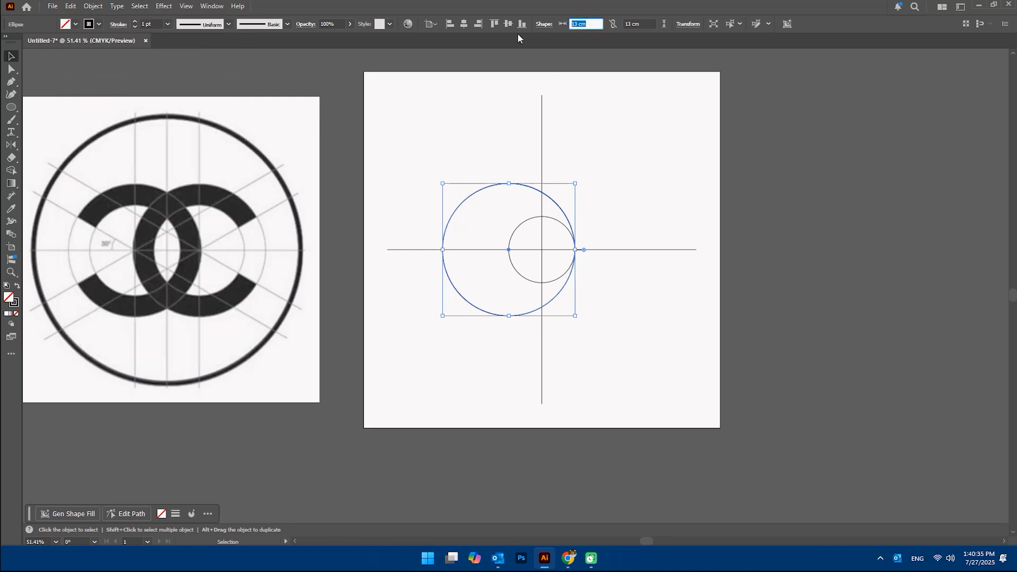
{"action": "type", "text": "9"}
{"action": "key", "text": "Tab"}
{"action": "type", "text": "9"}
{"action": "key", "text": "Return"}
- Duplicate the 13 cm and 9 cm circles in front and move the copies right, centring them on the small circle's right edge
{"action": "left_click", "coordinate": [561, 208], "text": "shift"}
{"action": "left_click", "coordinate": [71, 6]}
{"action": "left_click", "coordinate": [89, 58]}
{"action": "left_click", "coordinate": [70, 6]}
{"action": "left_click", "coordinate": [100, 81]}
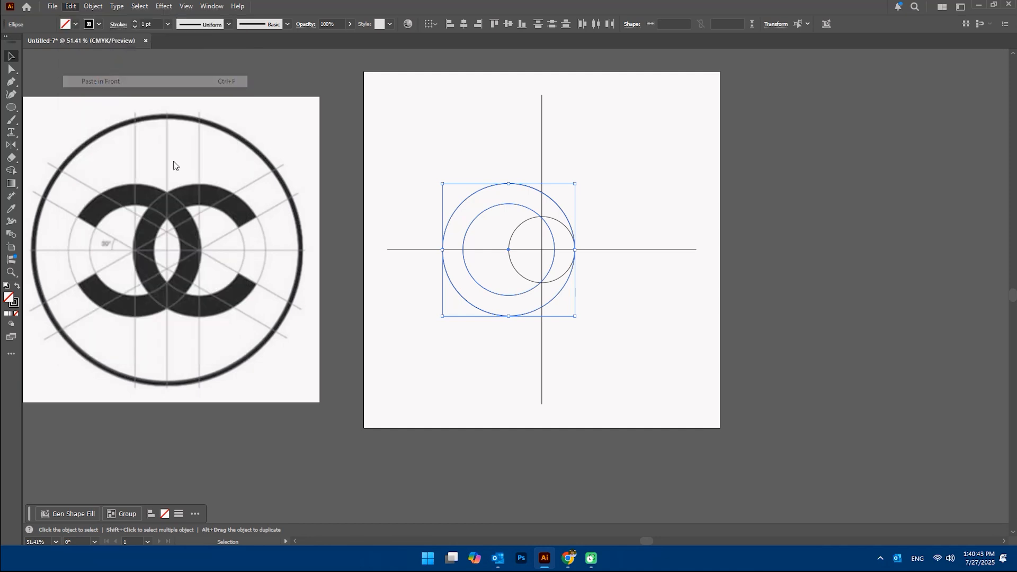
{"action": "left_click_drag", "start_coordinate": [443, 241], "coordinate": [511, 242]}
- Create a copy of the horizontal line rotated by 30°
{"action": "left_click", "coordinate": [682, 250]}
{"action": "right_click", "coordinate": [681, 250]}
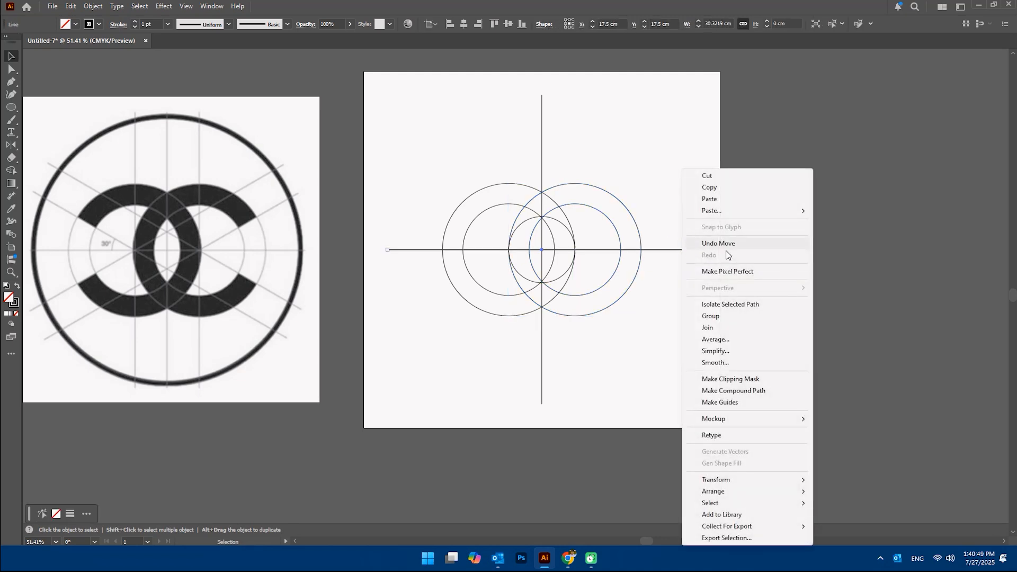
{"action": "mouse_move", "coordinate": [732, 480]}
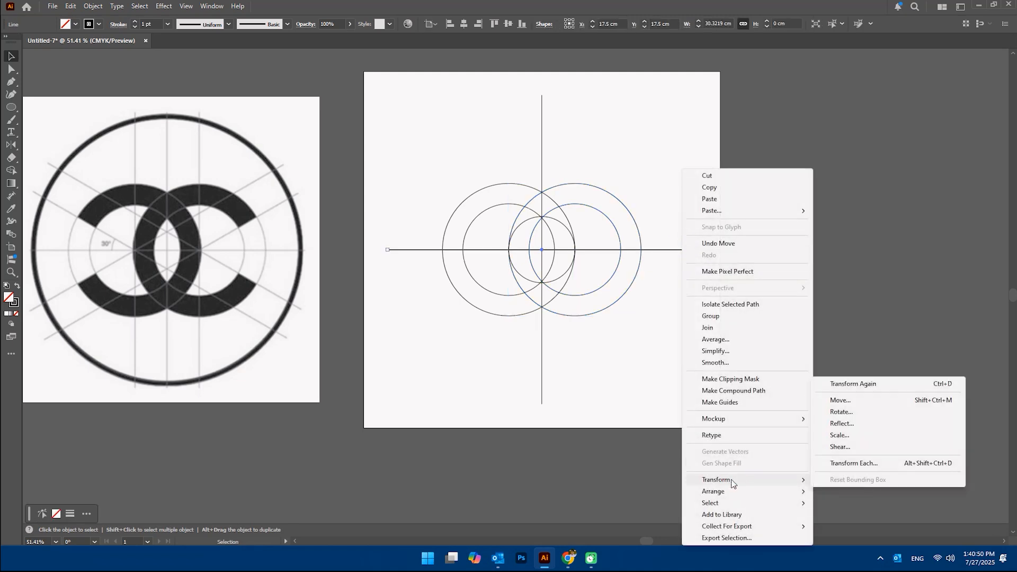
{"action": "left_click", "coordinate": [841, 412]}
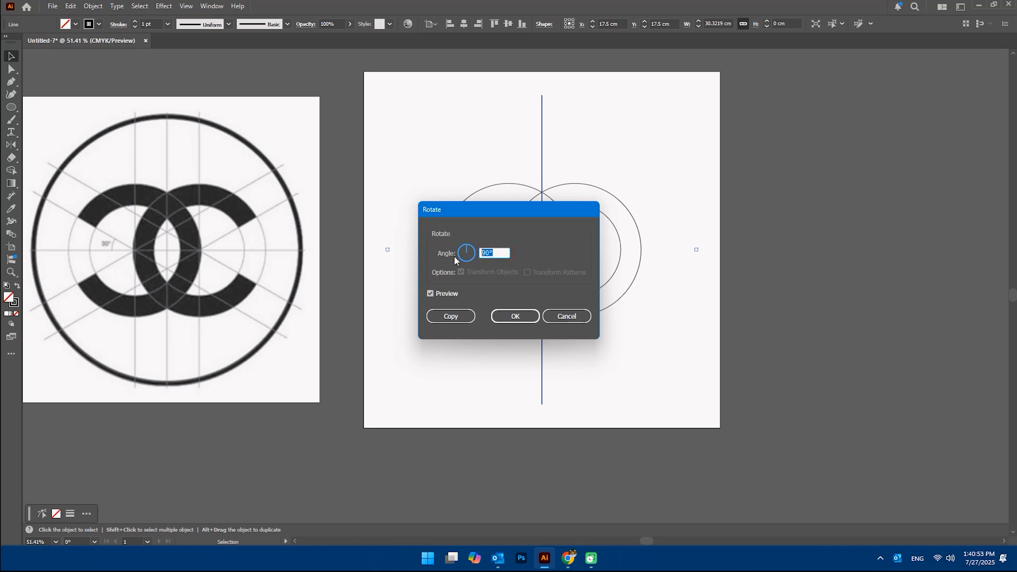
{"action": "type", "text": "30"}
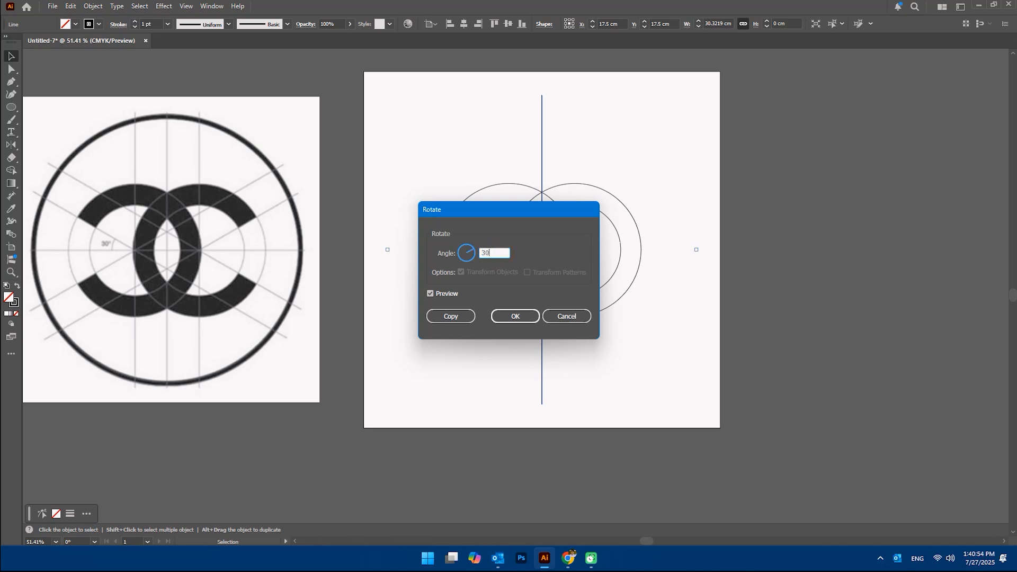
{"action": "left_click", "coordinate": [451, 316]}
- Create a copy of the 30° line reflected across the horizontal axis and clear the selection
{"action": "right_click", "coordinate": [661, 180]}
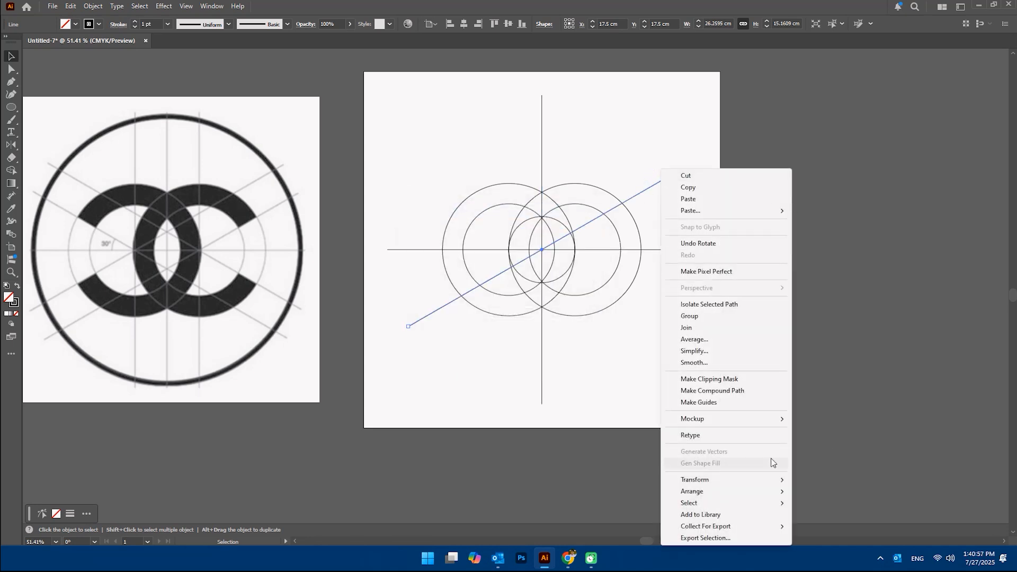
{"action": "mouse_move", "coordinate": [720, 484]}
{"action": "left_click", "coordinate": [820, 423]}
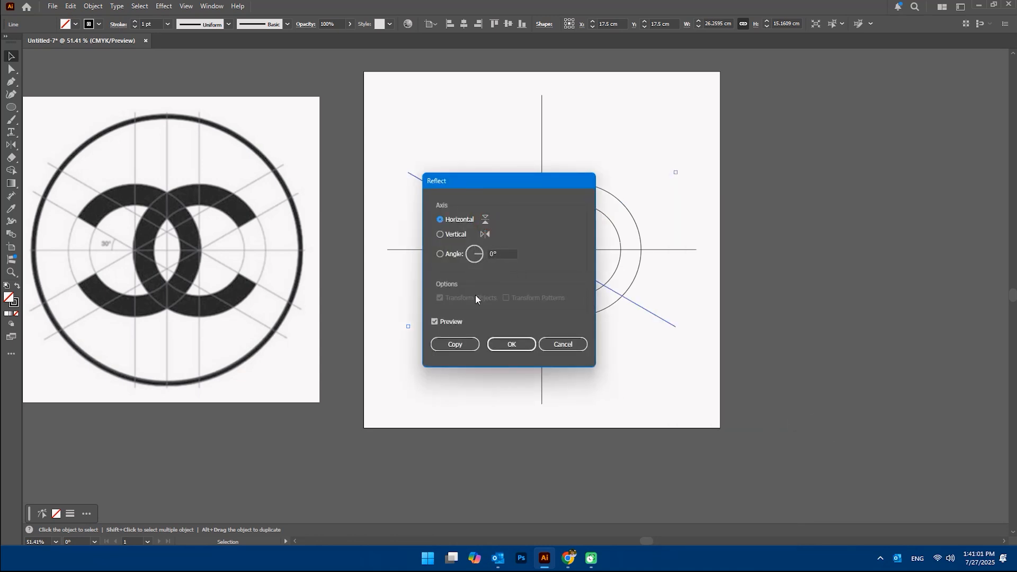
{"action": "left_click", "coordinate": [468, 345]}
{"action": "left_click", "coordinate": [761, 248]}
{"action": "left_click_drag", "start_coordinate": [780, 386], "coordinate": [363, 129]}
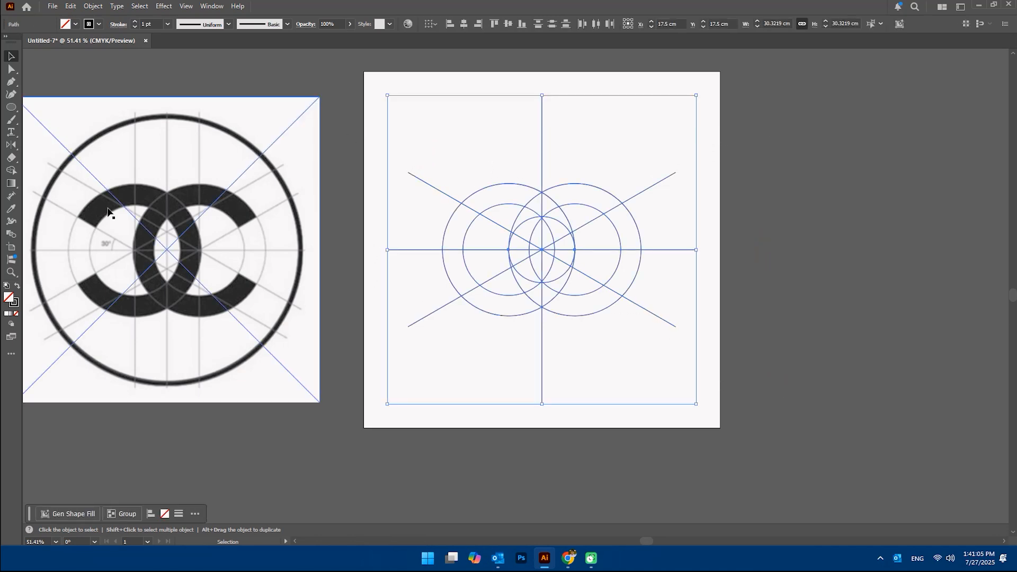
{"action": "left_click", "coordinate": [13, 172]}
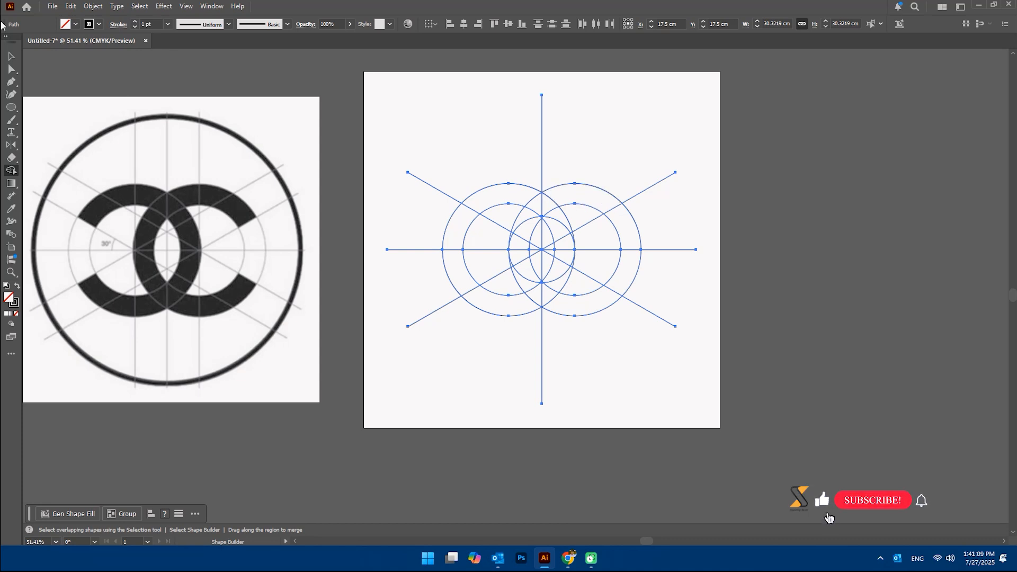
{"action": "left_click", "coordinate": [10, 56]}
{"action": "left_click", "coordinate": [774, 243]}
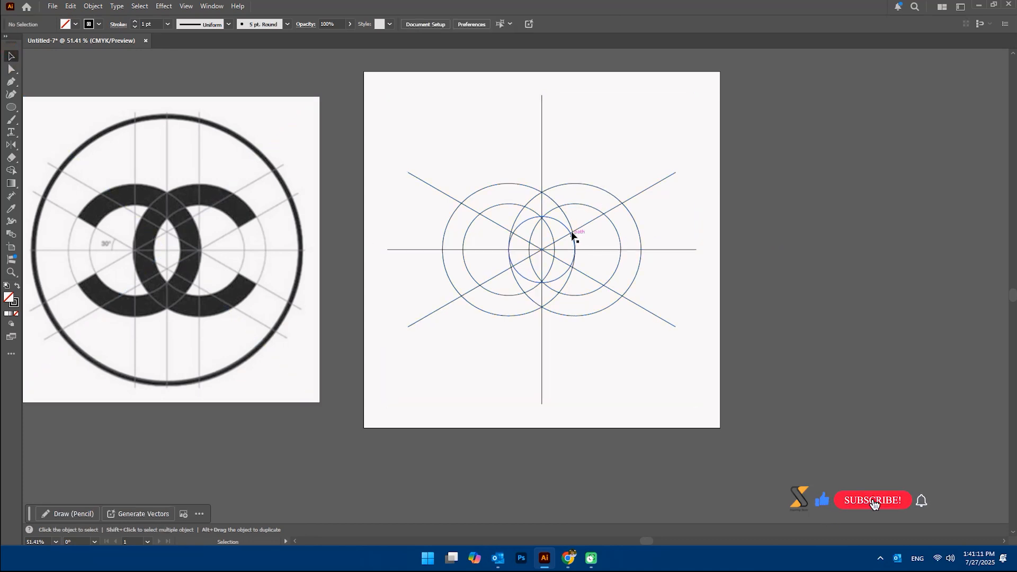
- Move both diagonal lines together so they cross at the centre of the right-hand circles
{"action": "left_click", "coordinate": [582, 227]}
{"action": "left_click", "coordinate": [582, 271], "text": "shift"}
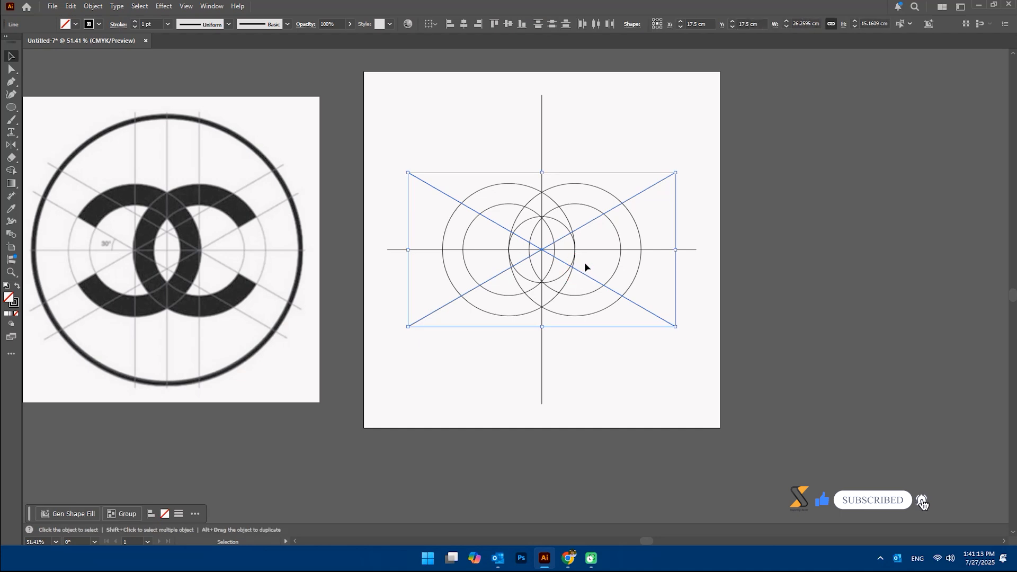
{"action": "left_click_drag", "start_coordinate": [545, 252], "coordinate": [577, 253]}
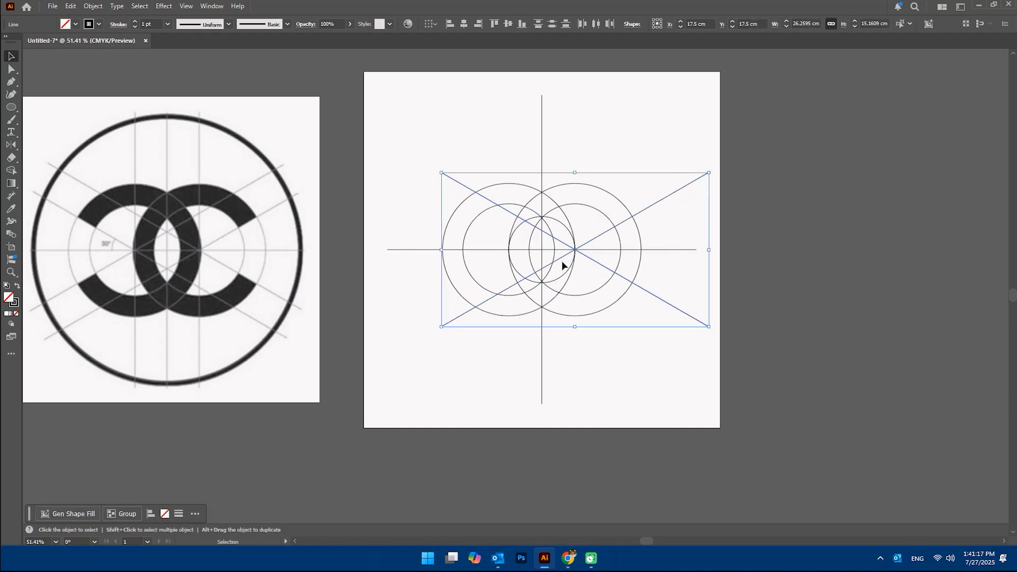
- Duplicate the two diagonal lines in front and move the copies so they cross at the centre of the left-hand circles
{"action": "left_click", "coordinate": [69, 7]}
{"action": "left_click", "coordinate": [92, 58]}
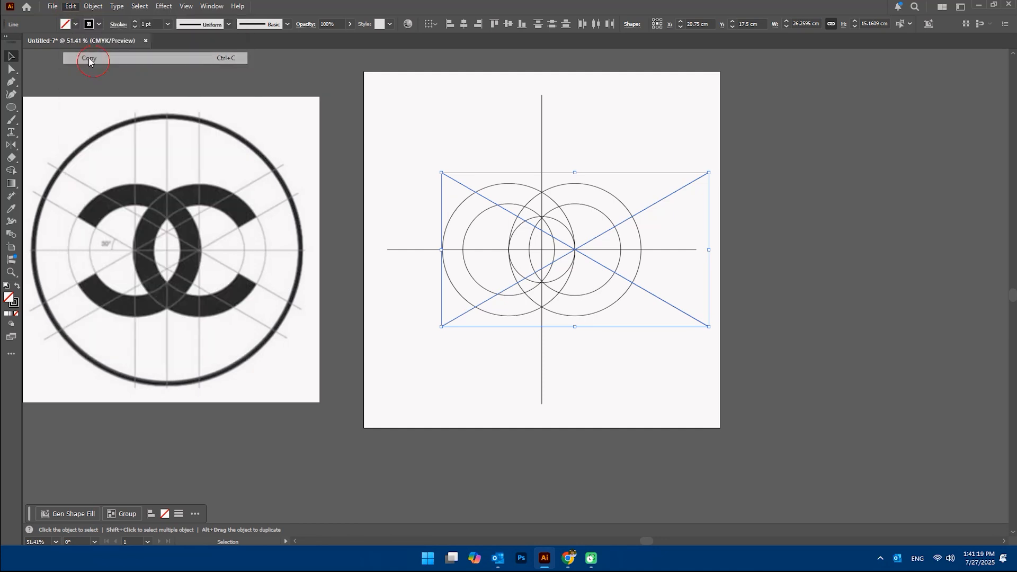
{"action": "left_click", "coordinate": [73, 10]}
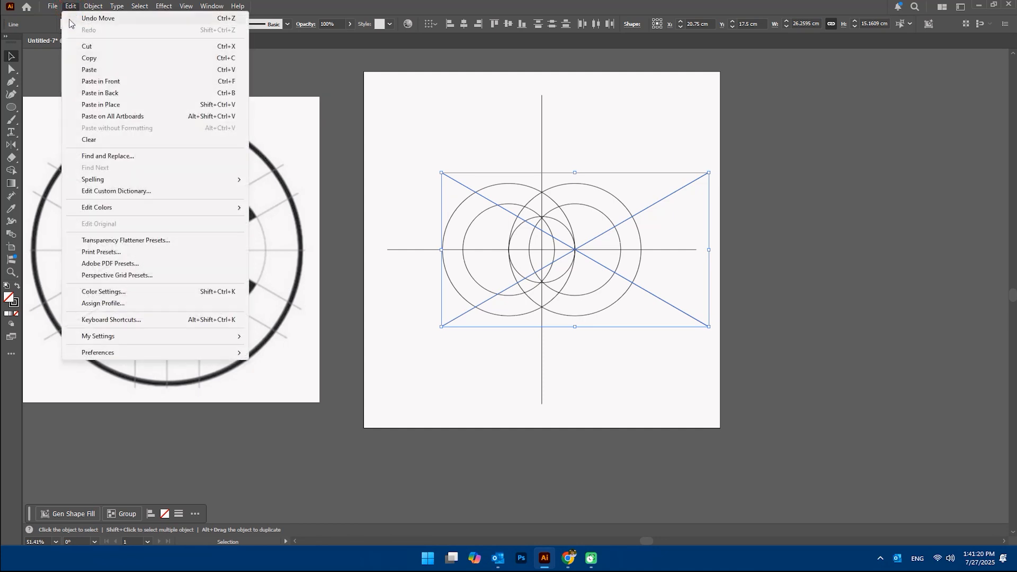
{"action": "left_click", "coordinate": [115, 83]}
{"action": "left_click_drag", "start_coordinate": [575, 254], "coordinate": [509, 253]}
- Select all the circles and guide lines and merge the regions forming the right-hand C with the Shape Builder tool
{"action": "left_click_drag", "start_coordinate": [387, 112], "coordinate": [761, 358]}
{"action": "left_click", "coordinate": [9, 172]}
{"action": "left_click_drag", "start_coordinate": [551, 203], "coordinate": [539, 212]}
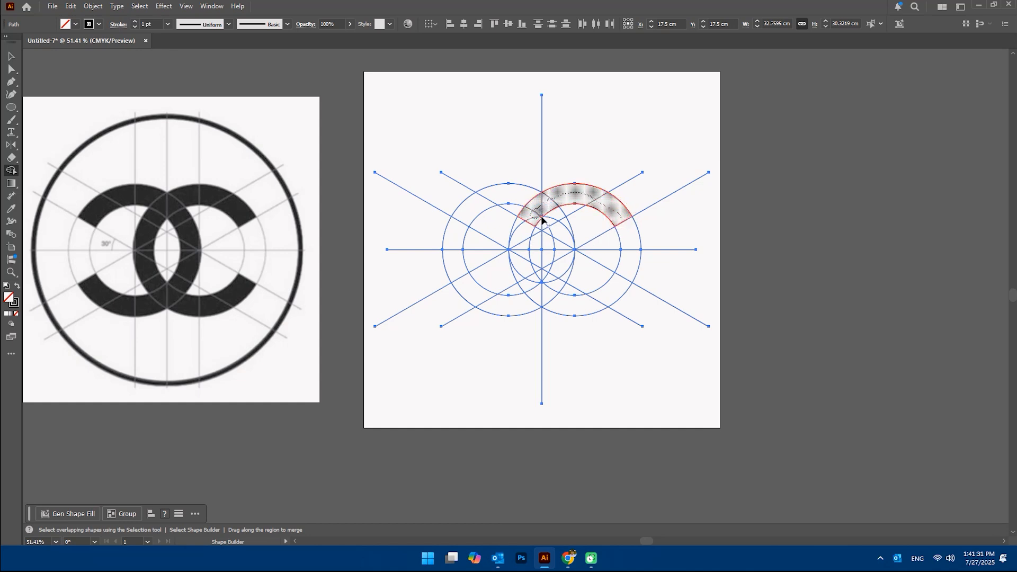
{"action": "left_click_drag", "start_coordinate": [526, 221], "coordinate": [517, 269]}
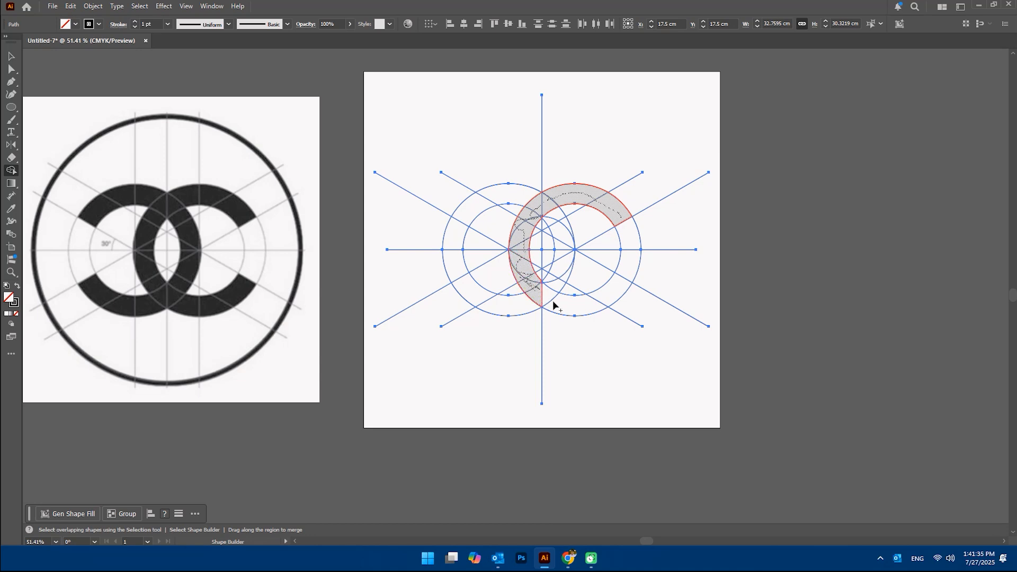
{"action": "left_click_drag", "start_coordinate": [554, 306], "coordinate": [612, 299]}
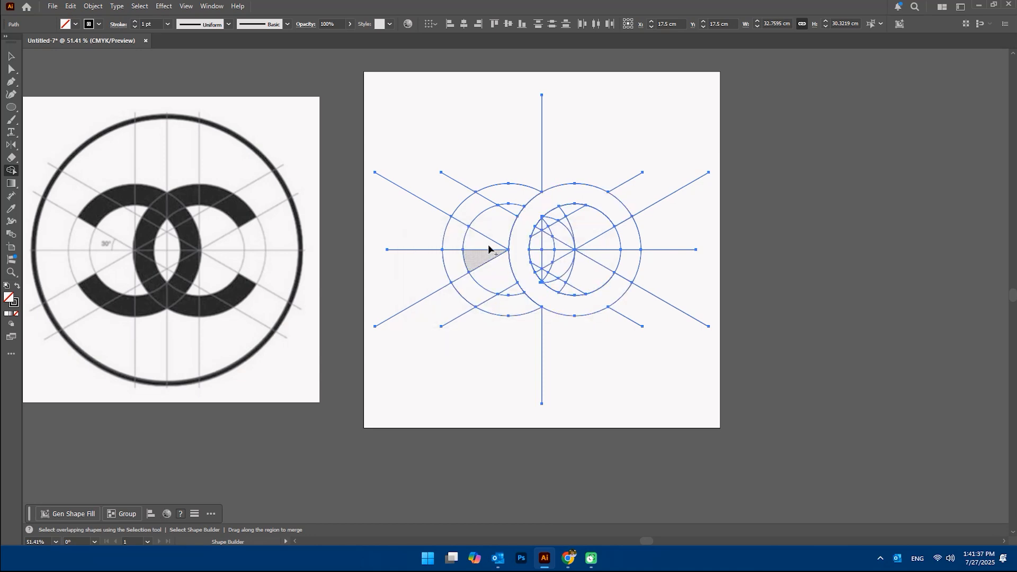
- Merge the left-hand C's regions into the same shape, including the tiny slivers at both tips of the central lens
{"action": "mouse_move", "coordinate": [469, 216]}
{"action": "left_mouse_down"}
{"action": "mouse_move", "coordinate": [504, 197]}
{"action": "mouse_move", "coordinate": [540, 196]}
{"action": "mouse_move", "coordinate": [562, 222]}
{"action": "mouse_move", "coordinate": [568, 266]}
{"action": "left_mouse_up"}
{"action": "mouse_move", "coordinate": [541, 299]}
{"action": "left_mouse_down"}
{"action": "mouse_move", "coordinate": [491, 302]}
{"action": "mouse_move", "coordinate": [477, 291]}
{"action": "mouse_move", "coordinate": [533, 313]}
{"action": "left_mouse_up"}
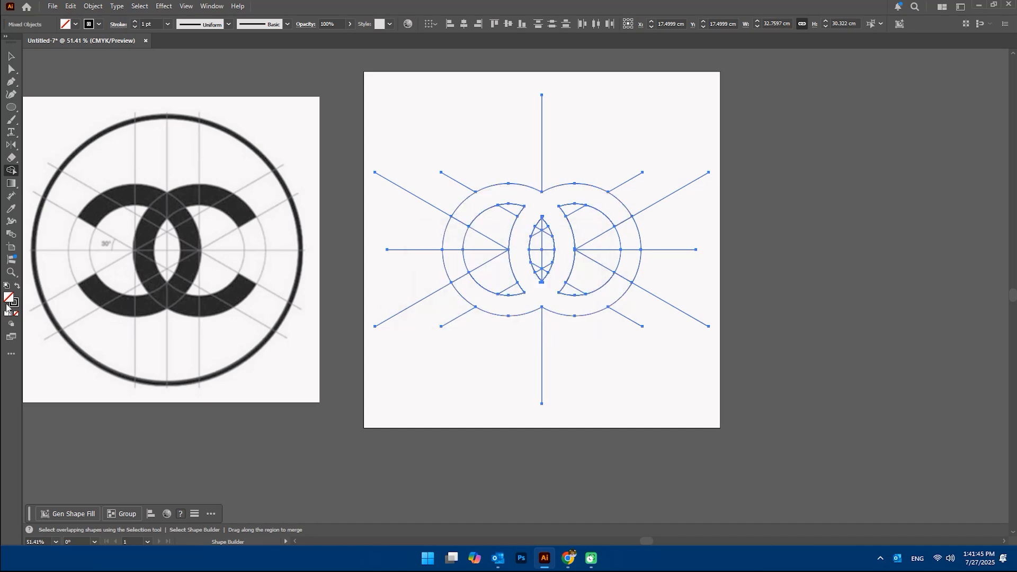
{"action": "left_click", "coordinate": [11, 272]}
{"action": "left_click_drag", "start_coordinate": [532, 269], "coordinate": [660, 313]}
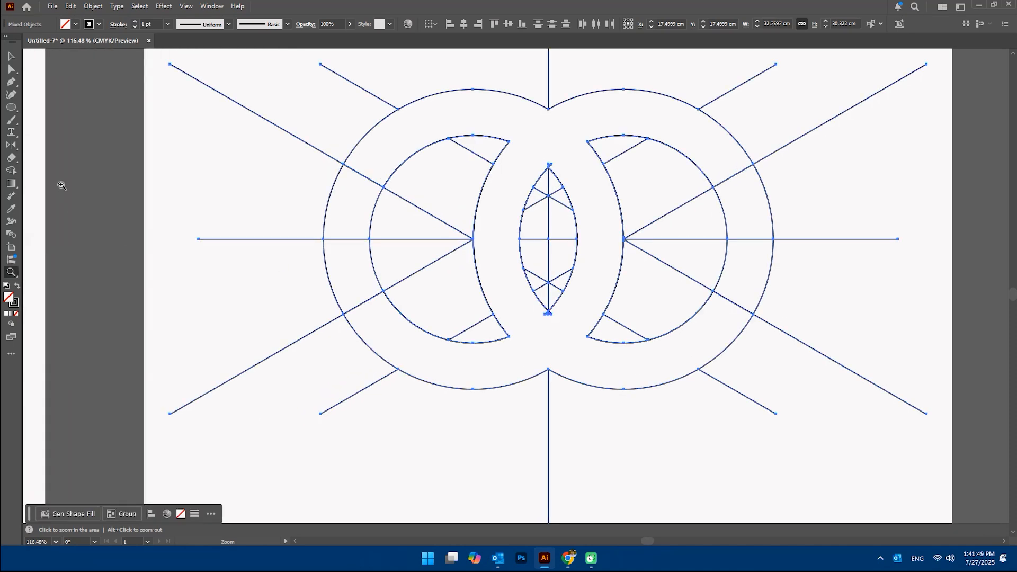
{"action": "left_click", "coordinate": [11, 171]}
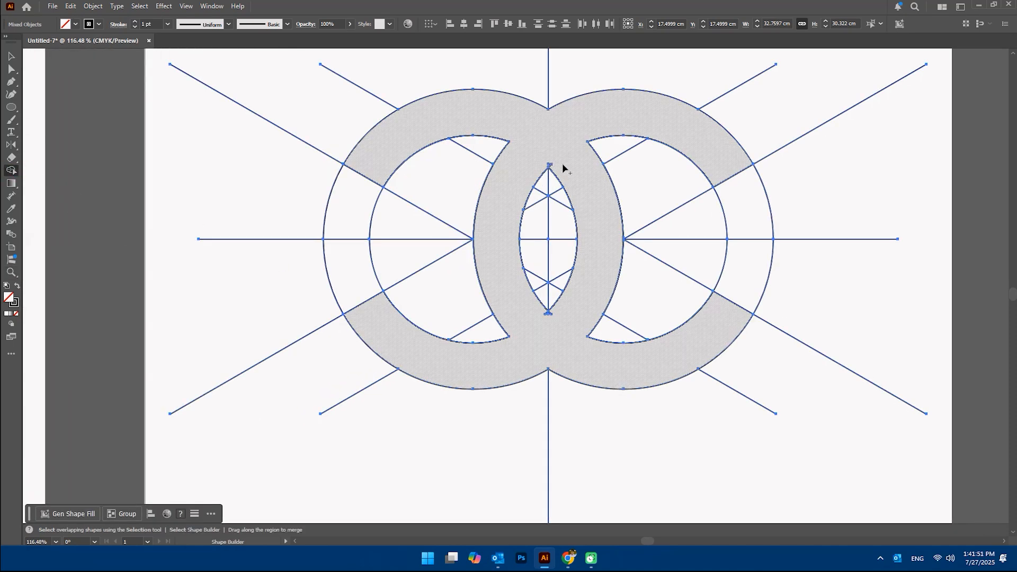
{"action": "left_click_drag", "start_coordinate": [544, 167], "coordinate": [572, 323]}
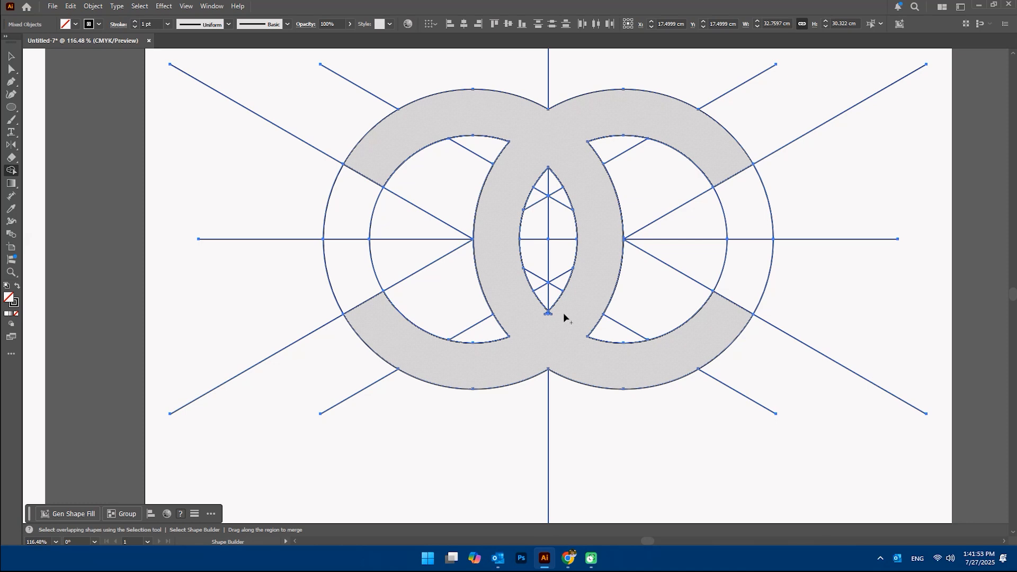
- Move the merged double-C shape off the construction and delete all the leftover circle and line pieces
{"action": "left_click", "coordinate": [11, 57]}
{"action": "key", "text": "ctrl+minus"}
{"action": "key", "text": "ctrl+minus"}
{"action": "key", "text": "ctrl+minus"}
{"action": "key", "text": "ctrl+minus"}
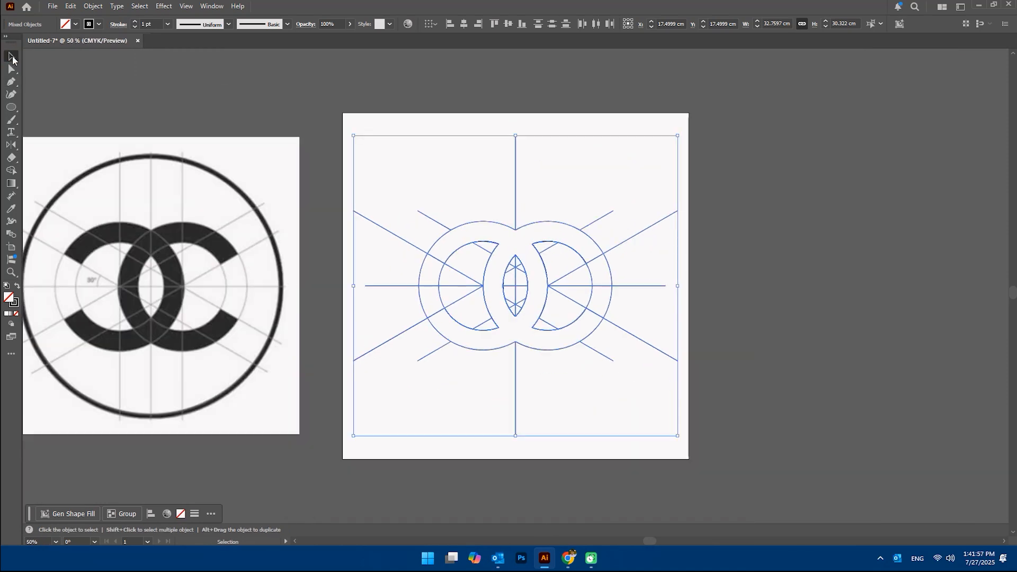
{"action": "left_click", "coordinate": [689, 229]}
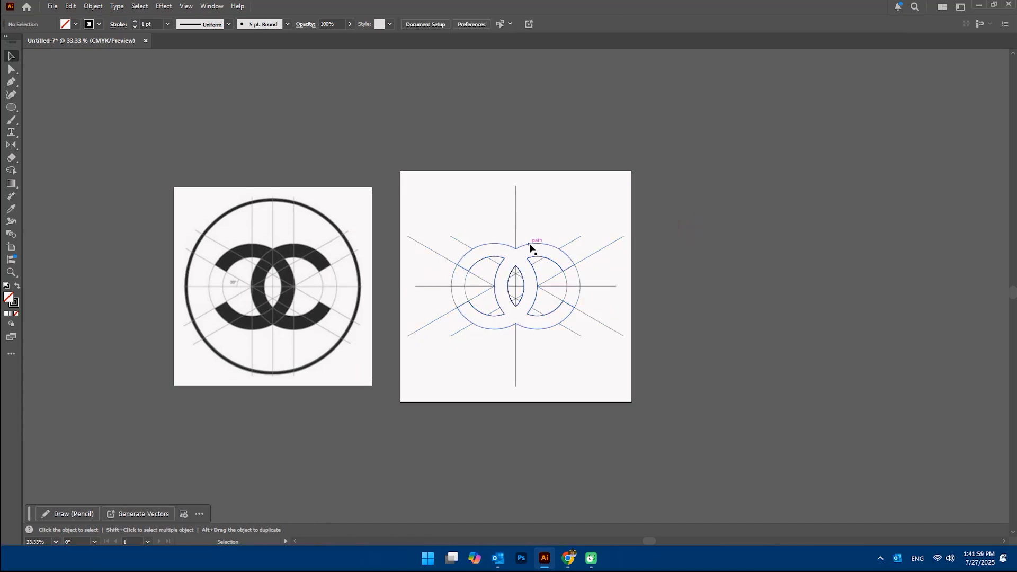
{"action": "left_click_drag", "start_coordinate": [538, 242], "coordinate": [498, 93]}
{"action": "left_click_drag", "start_coordinate": [435, 208], "coordinate": [633, 359]}
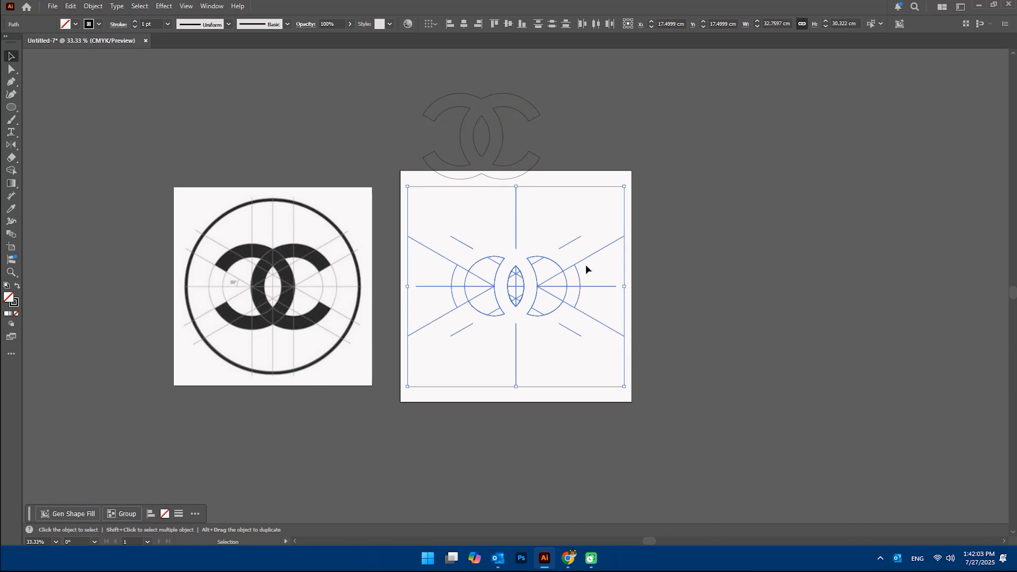
{"action": "key", "text": "Delete"}
- Centre the double-C shape horizontally and vertically on the artboard
{"action": "left_click", "coordinate": [524, 113]}
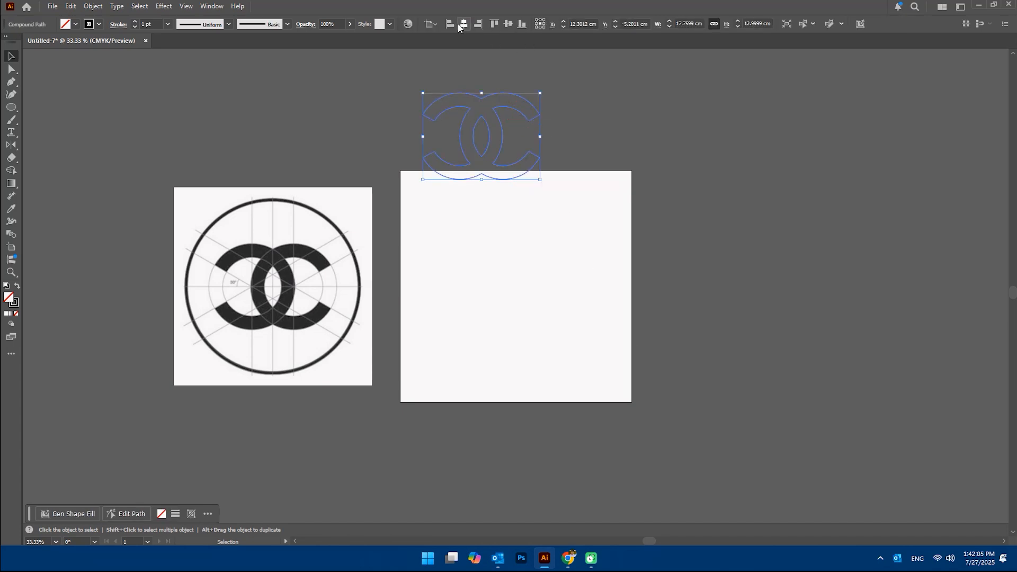
{"action": "left_click", "coordinate": [464, 24]}
{"action": "left_click", "coordinate": [508, 24]}
{"action": "left_click", "coordinate": [726, 188]}
- Centre the reference image on the artboard and send it to the back, behind the double-C shape
{"action": "left_click", "coordinate": [308, 251]}
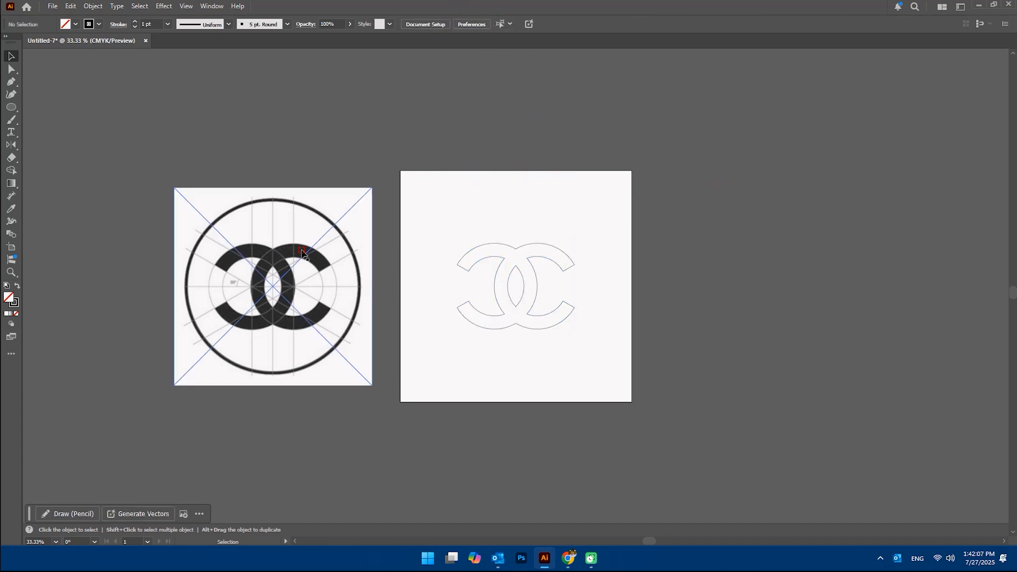
{"action": "left_click", "coordinate": [494, 24]}
{"action": "left_click", "coordinate": [535, 24]}
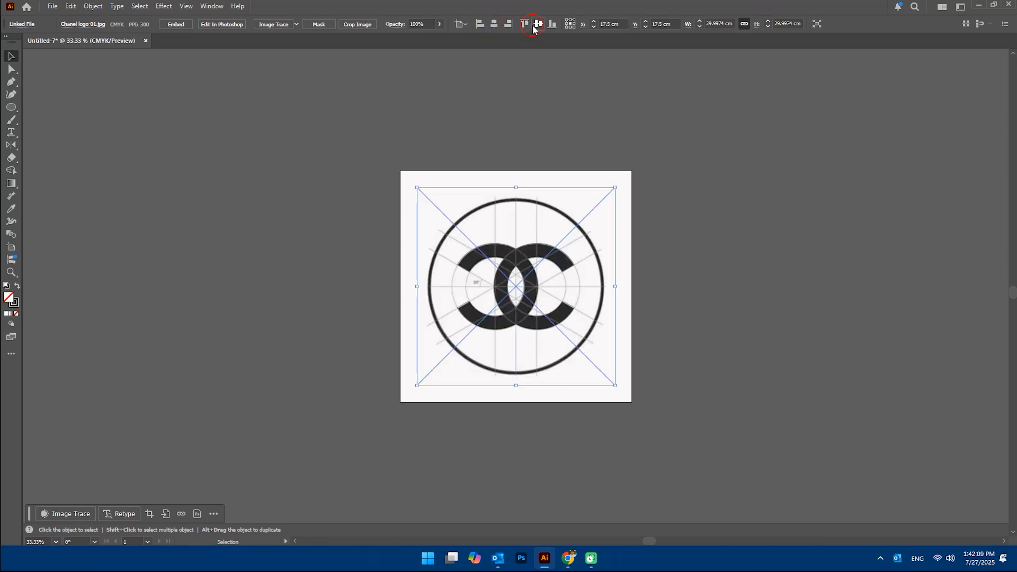
{"action": "left_click", "coordinate": [701, 281]}
{"action": "left_click", "coordinate": [557, 260]}
{"action": "right_click", "coordinate": [557, 260]}
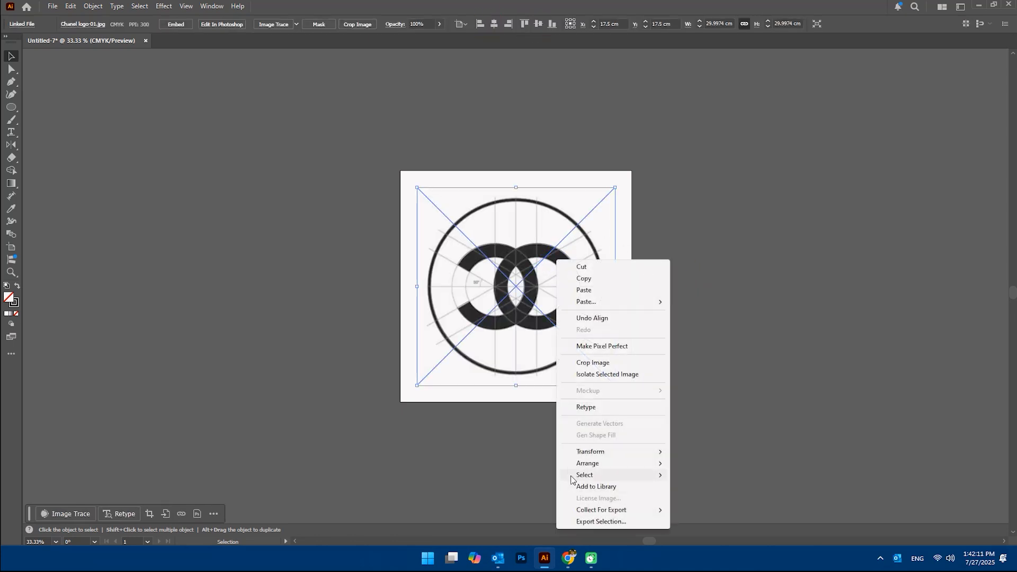
{"action": "mouse_move", "coordinate": [593, 466]}
{"action": "left_click", "coordinate": [717, 499]}
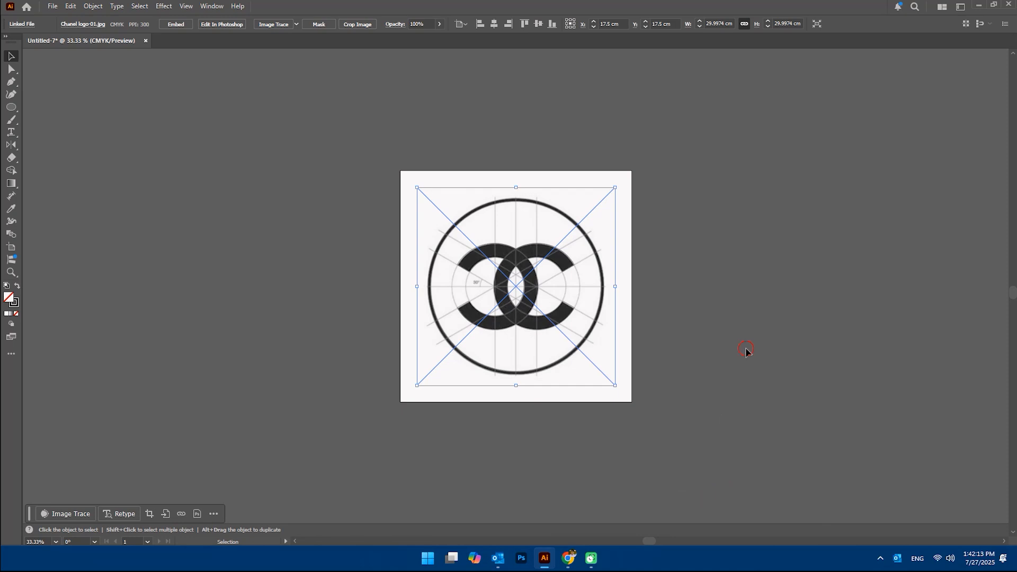
{"action": "left_click", "coordinate": [746, 350]}
- Swap the double-C shape's fill and stroke so it has a black fill and no stroke
{"action": "left_click_drag", "start_coordinate": [544, 258], "coordinate": [565, 254]}
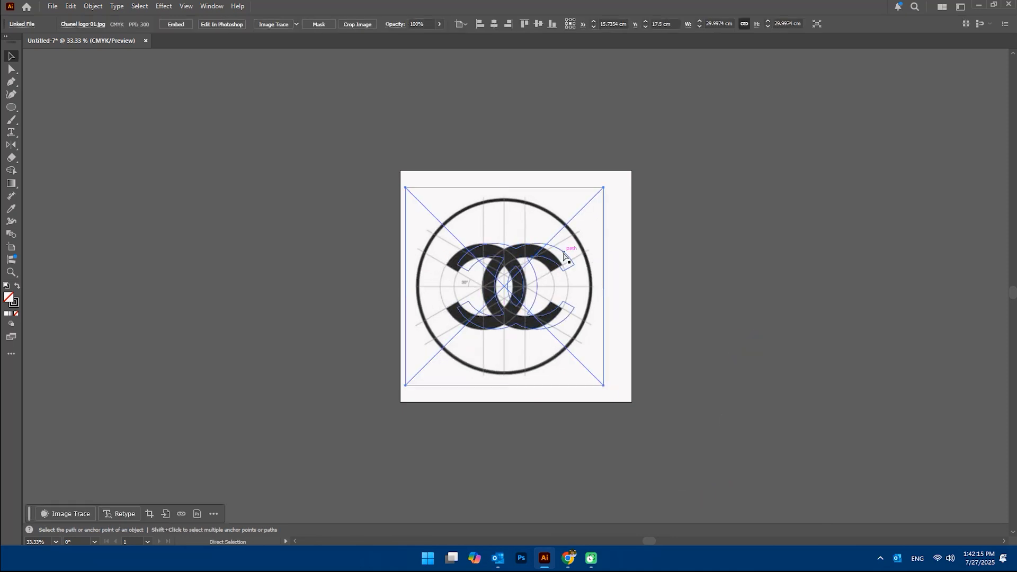
{"action": "left_click", "coordinate": [565, 255]}
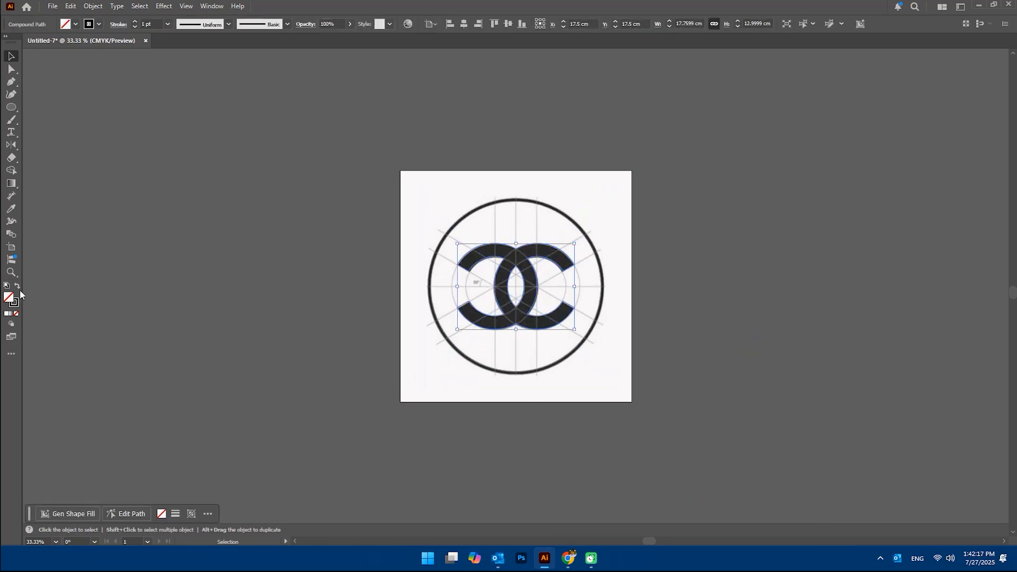
{"action": "left_click", "coordinate": [18, 286]}
- Examine the filled double-C shape up close against the reference image beneath it
{"action": "key", "text": "z"}
{"action": "left_click_drag", "start_coordinate": [518, 287], "coordinate": [677, 344]}
{"action": "key", "text": "v"}
{"action": "left_click_drag", "start_coordinate": [558, 291], "coordinate": [560, 291]}
{"action": "key", "text": "ctrl+a"}
{"action": "key", "text": "ctrl+minus"}
{"action": "key", "text": "ctrl+minus"}
{"action": "key", "text": "ctrl+minus"}
{"action": "key", "text": "ctrl+minus"}
- Delete the reference image behind the black double-C shape
{"action": "left_click", "coordinate": [690, 313]}
{"action": "left_click", "coordinate": [558, 233]}
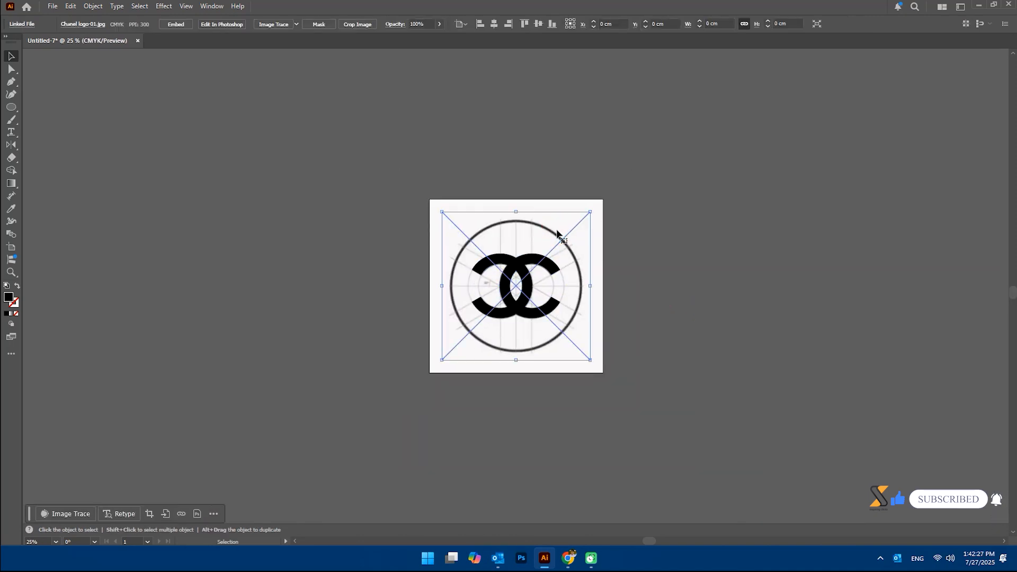
{"action": "key", "text": "Delete"}
{"action": "key", "text": "ctrl+plus"}
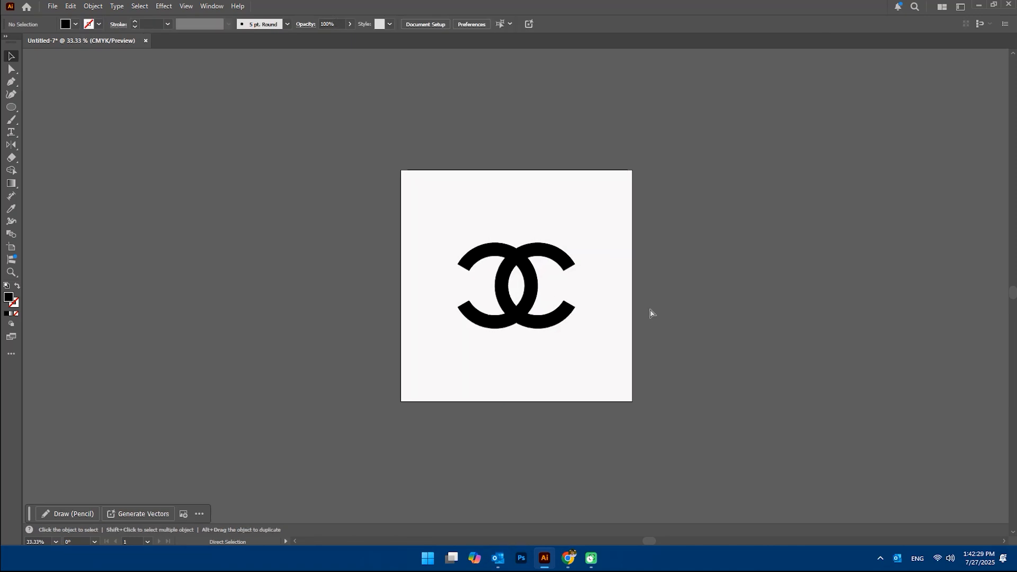
{"action": "key", "text": "ctrl+plus"}
{"action": "key", "text": "ctrl+plus"}
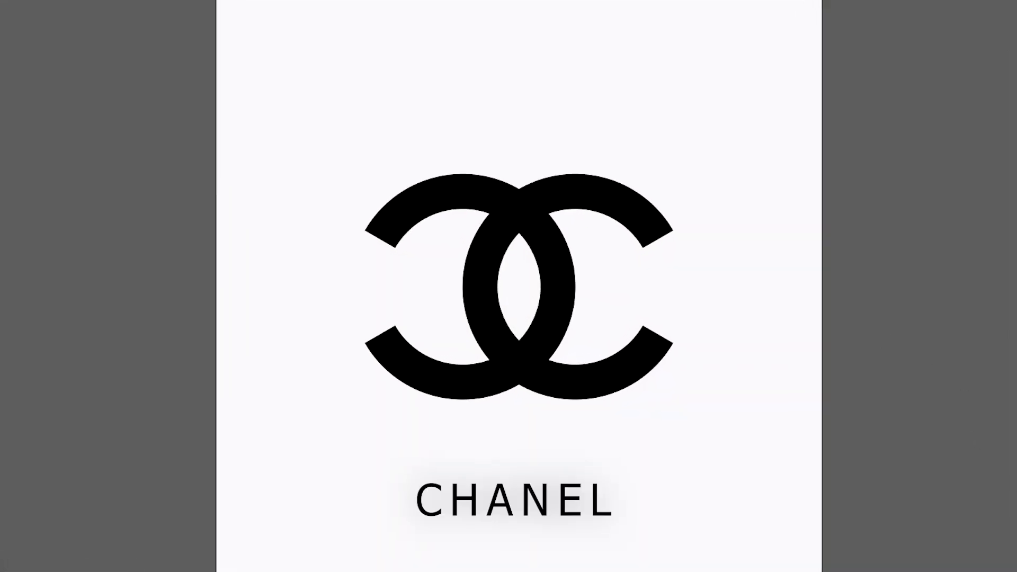